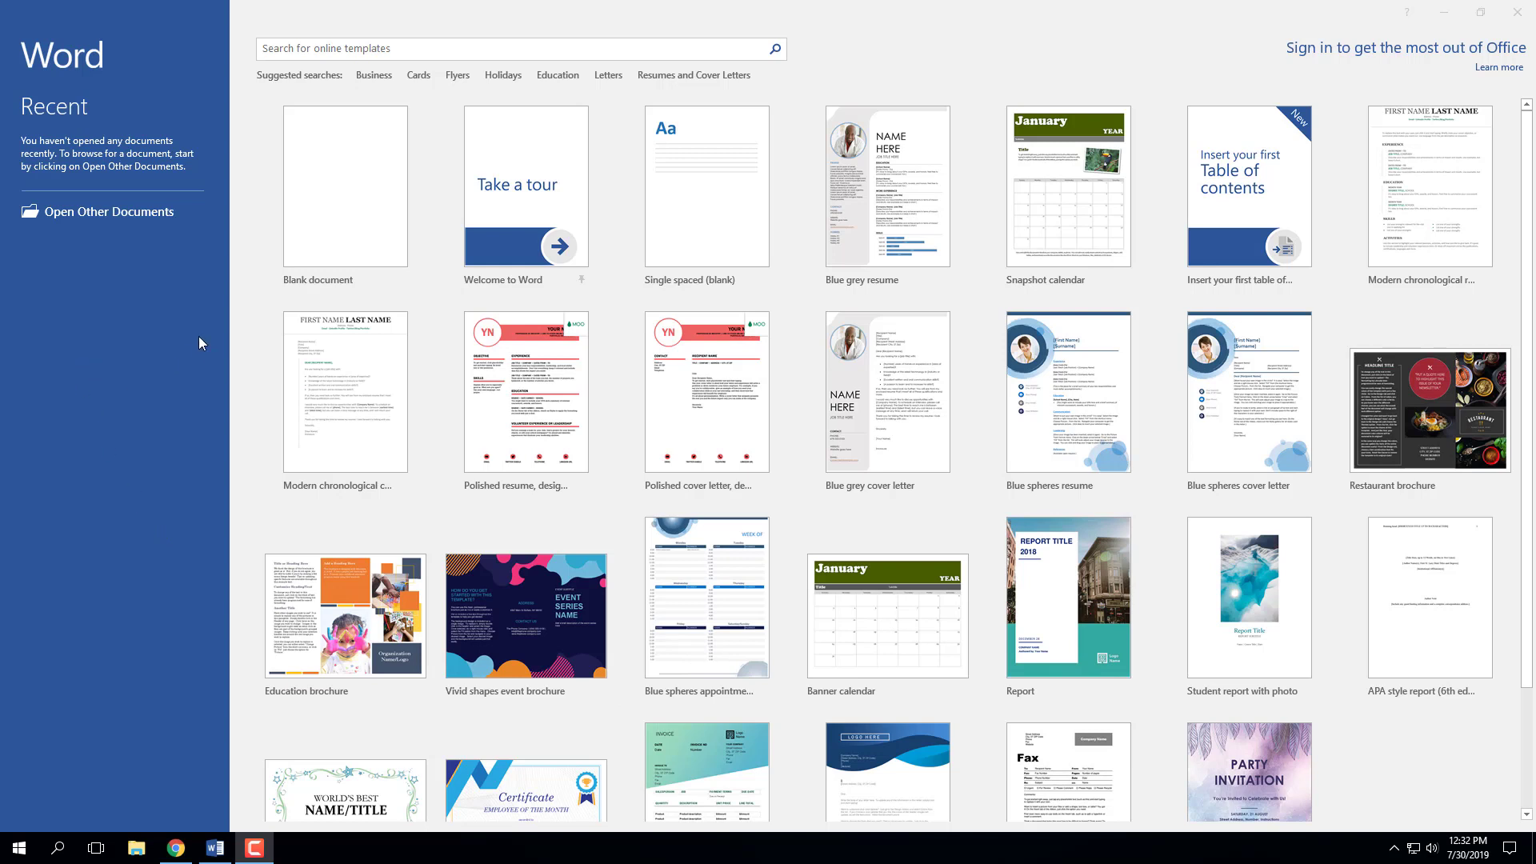
# - Create a blank document and set its font to Times New Roman at 12 point
pyautogui.click(319, 235)
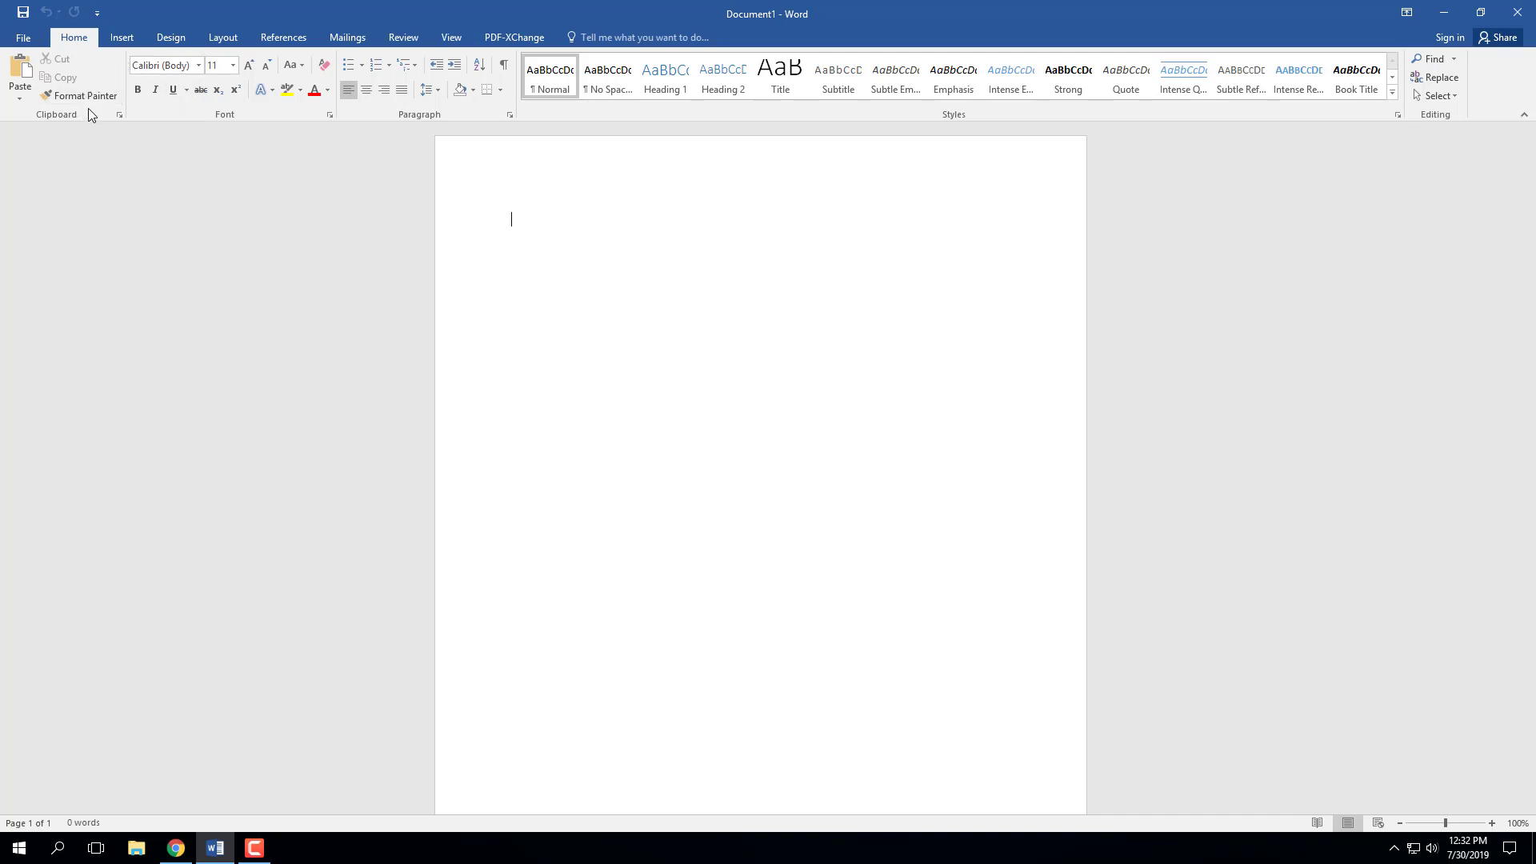
pyautogui.click(199, 65)
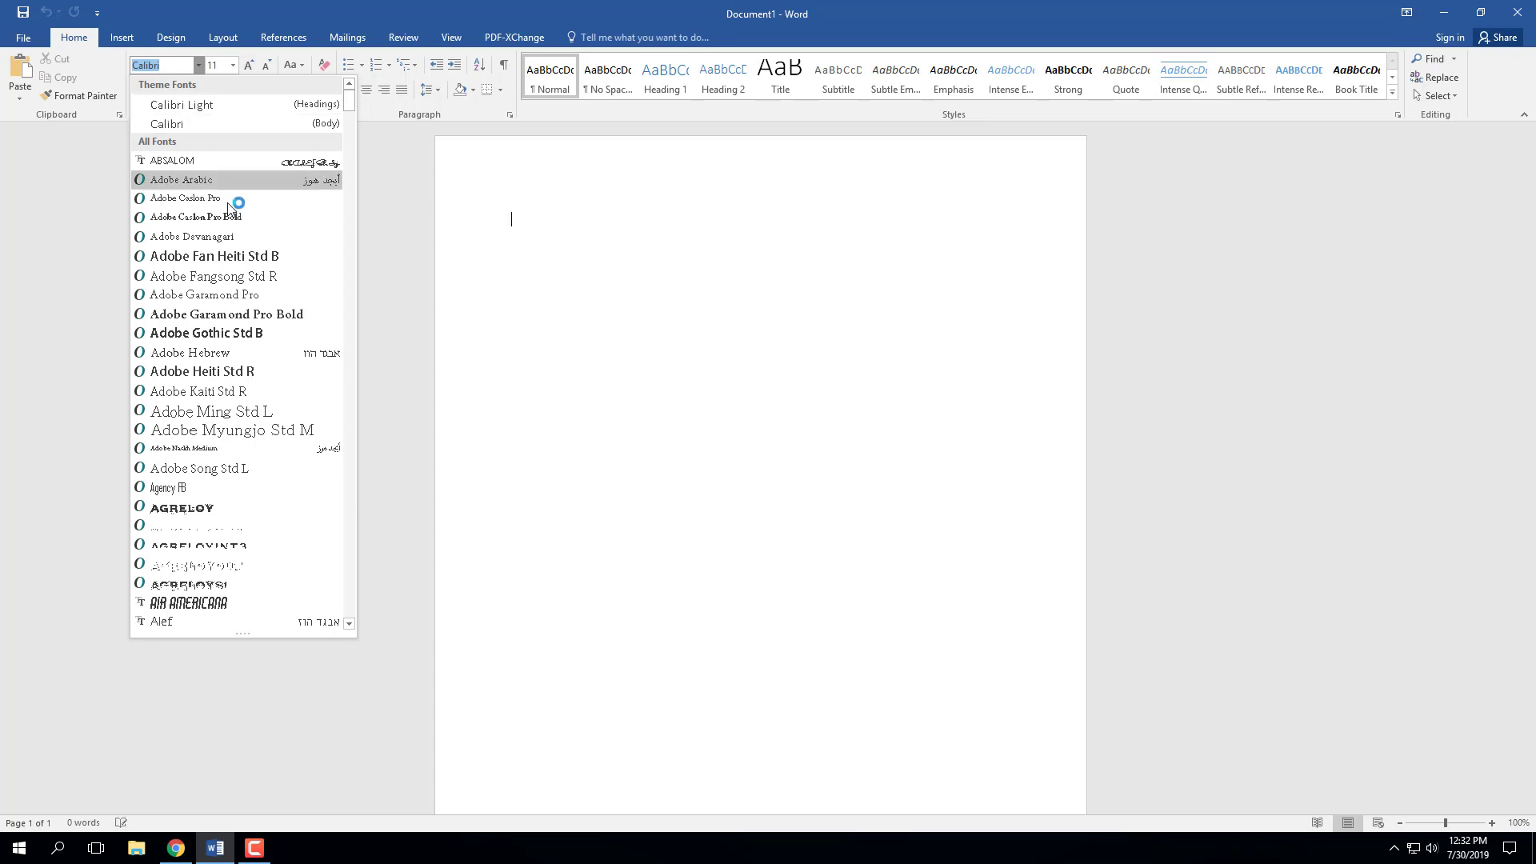
pyautogui.scroll(-3, 354, 200)
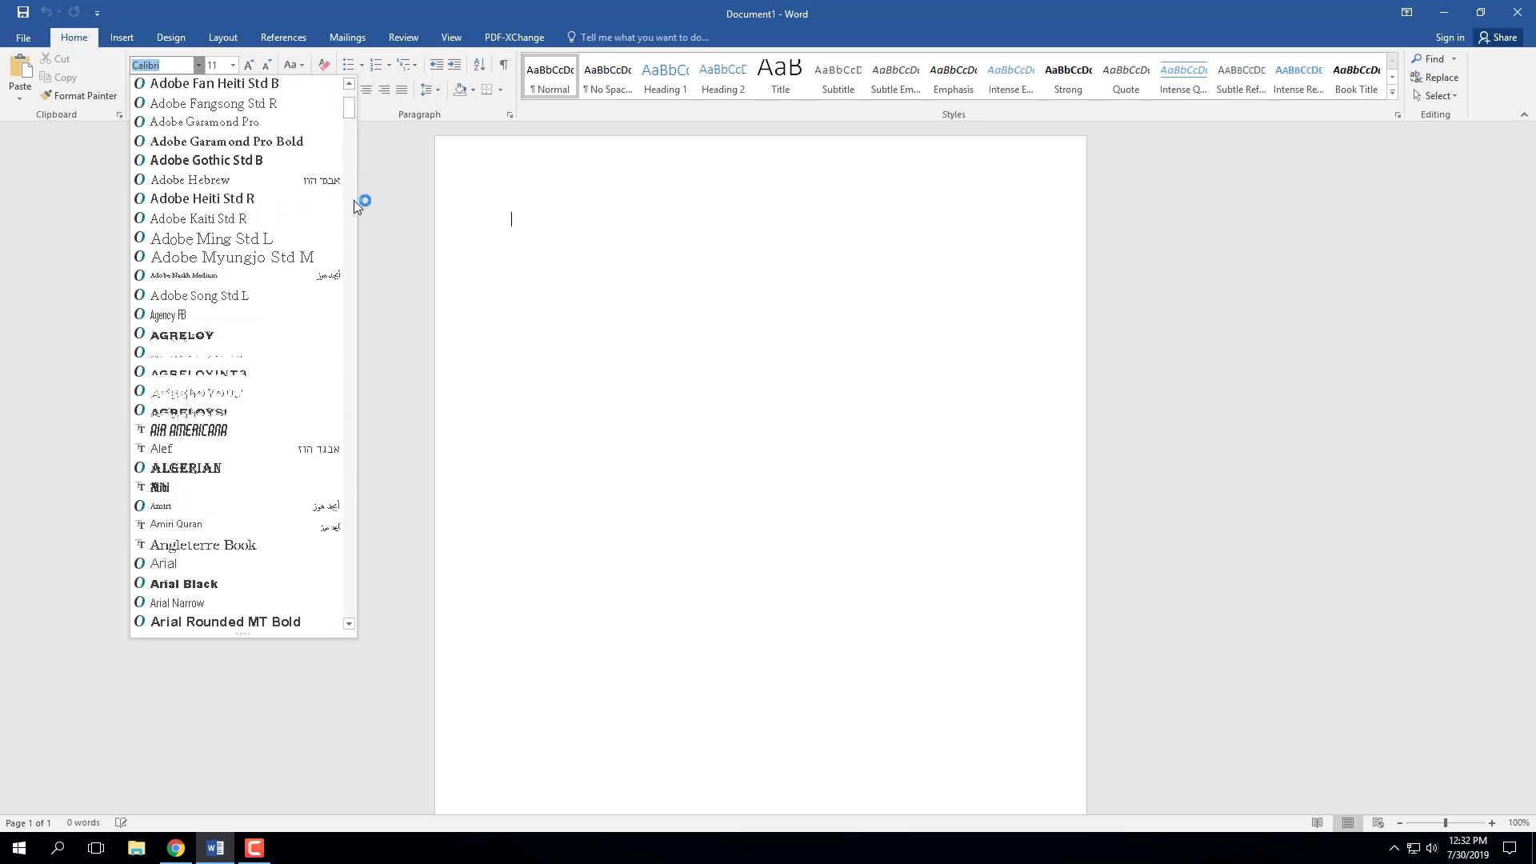
pyautogui.click(353, 200)
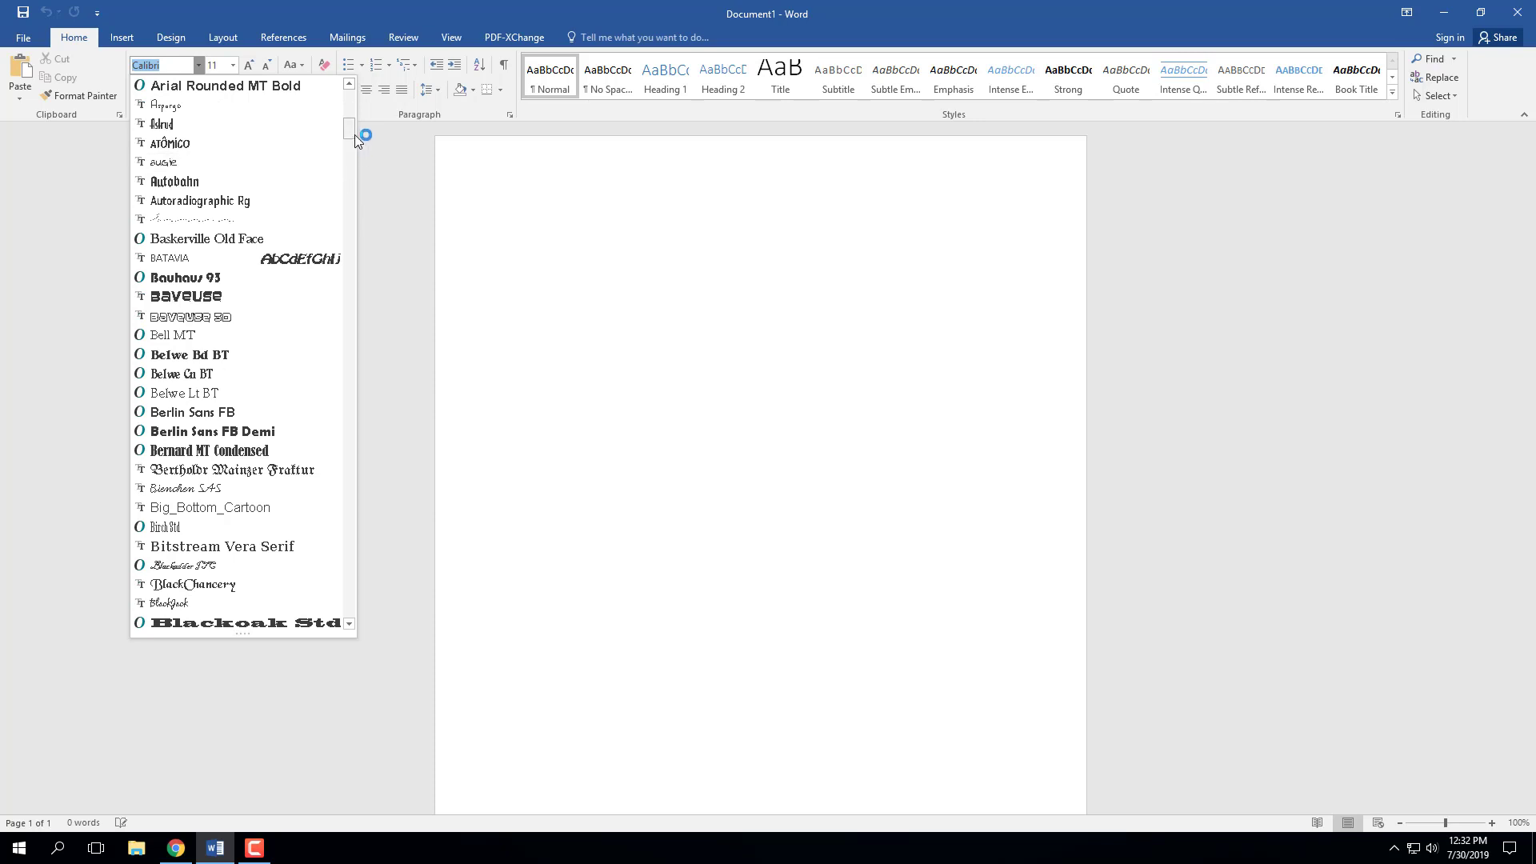
pyautogui.moveTo(354, 135); pyautogui.dragTo(354, 583)
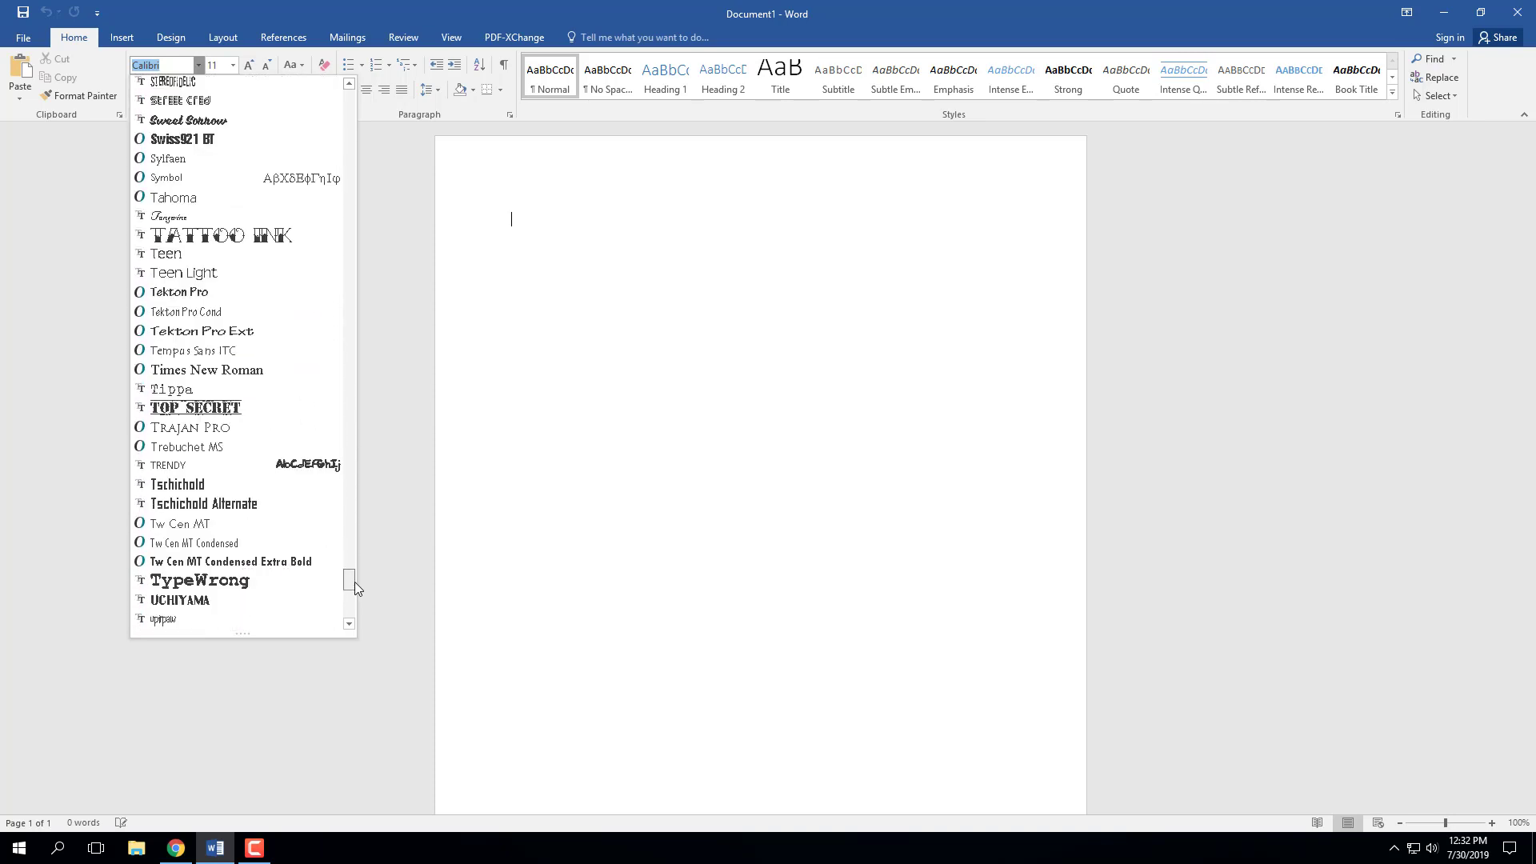
pyautogui.click(233, 370)
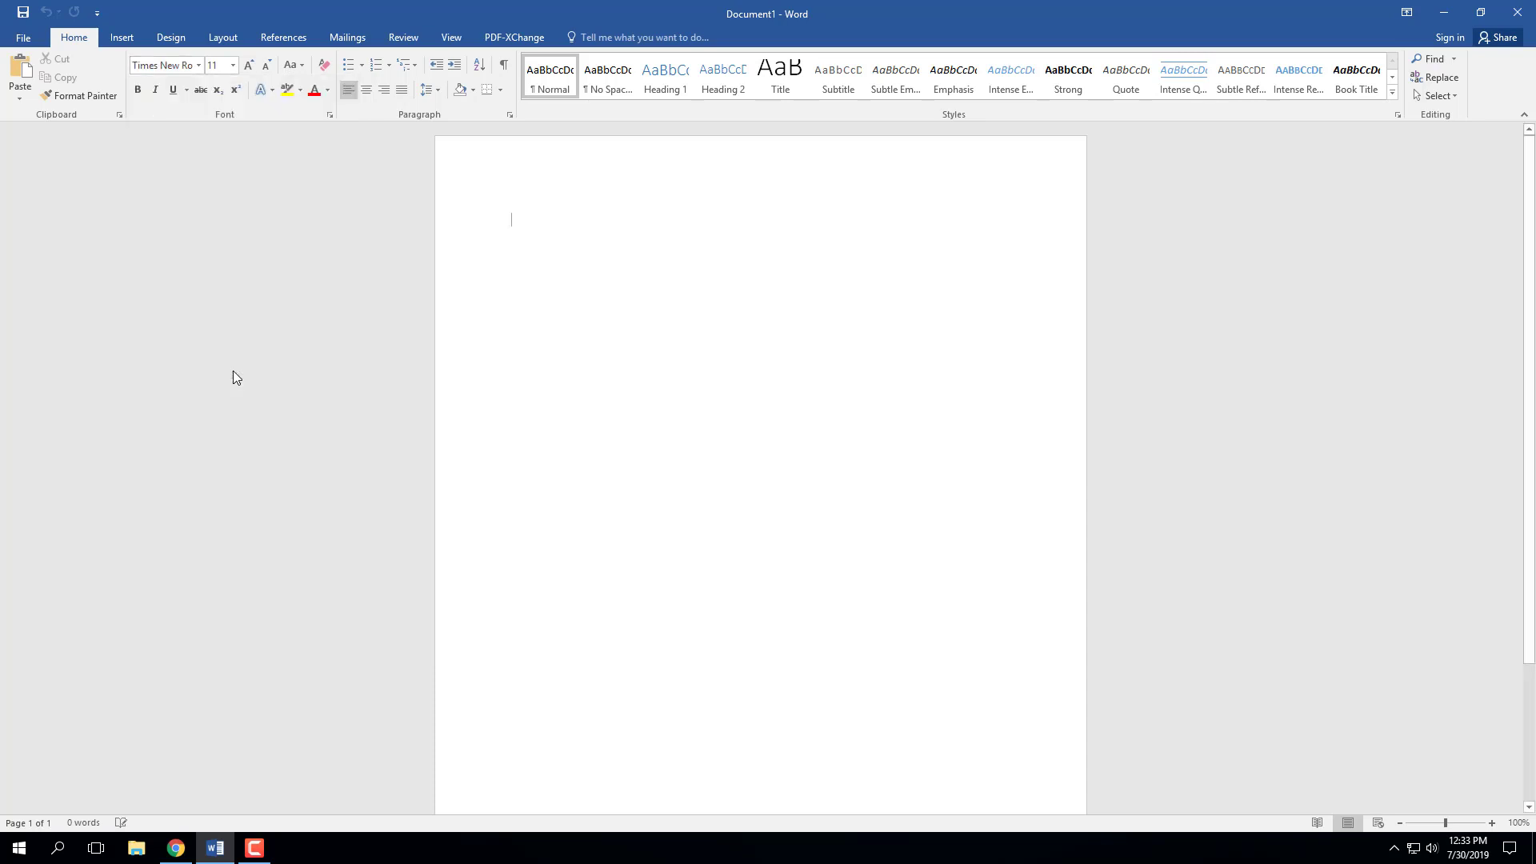
pyautogui.click(232, 65)
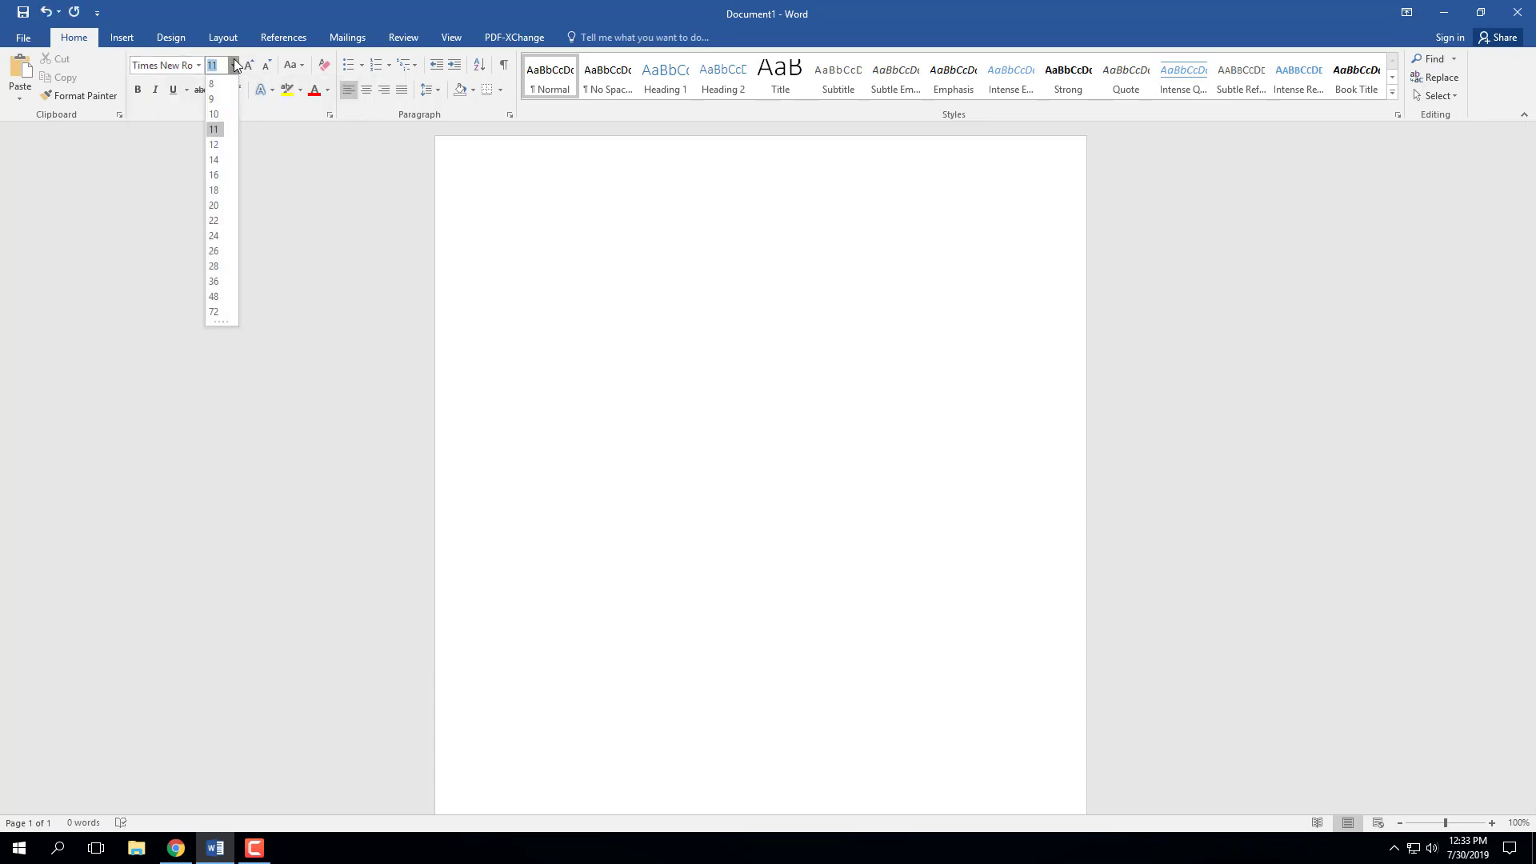
pyautogui.click(214, 144)
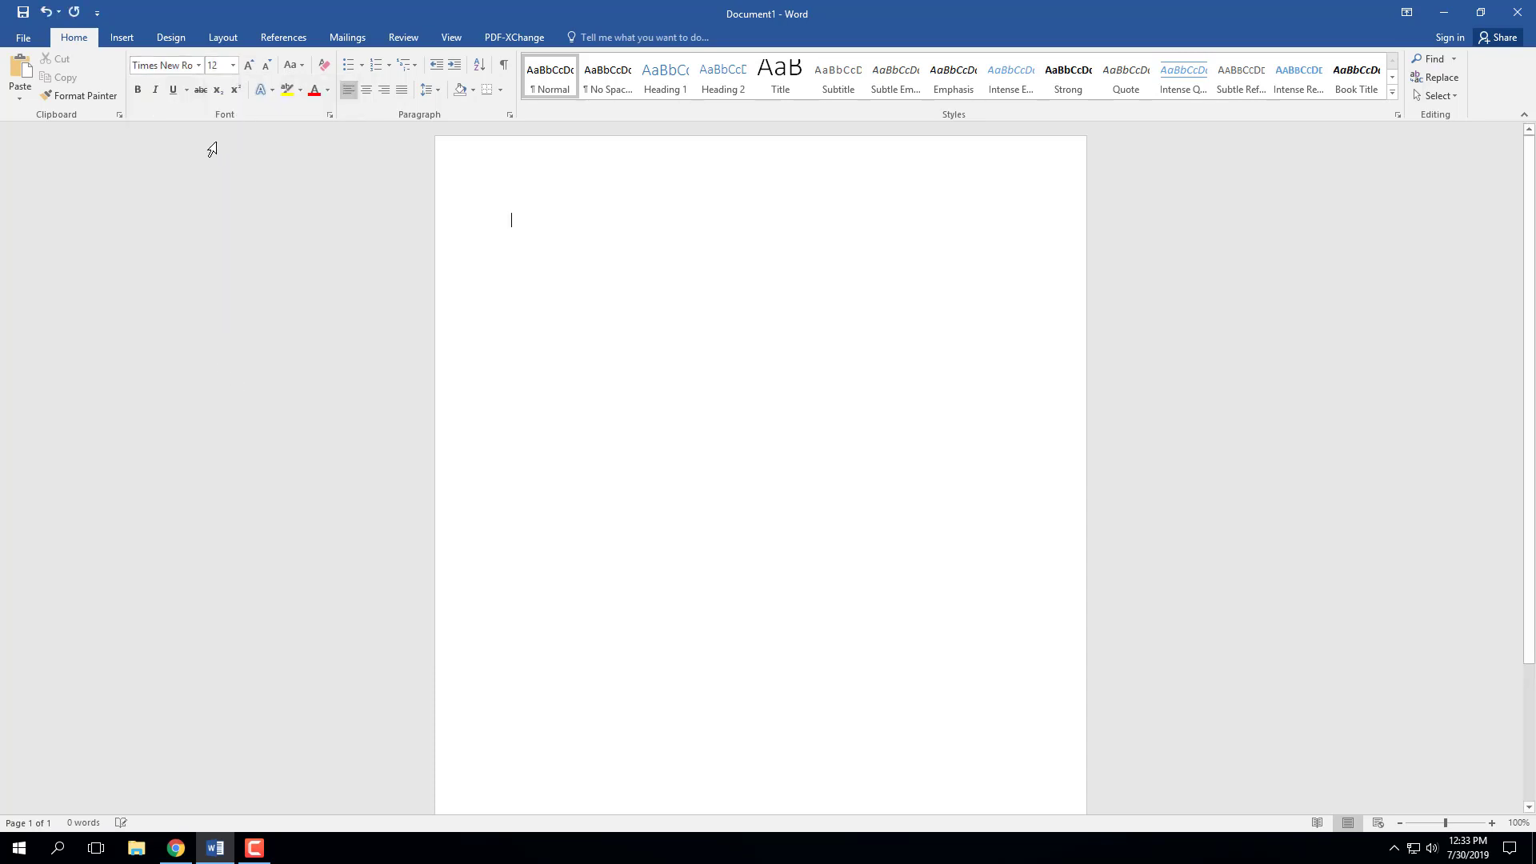
# - Set paragraph spacing after to 0 pt and line spacing to Double
pyautogui.click(509, 115)
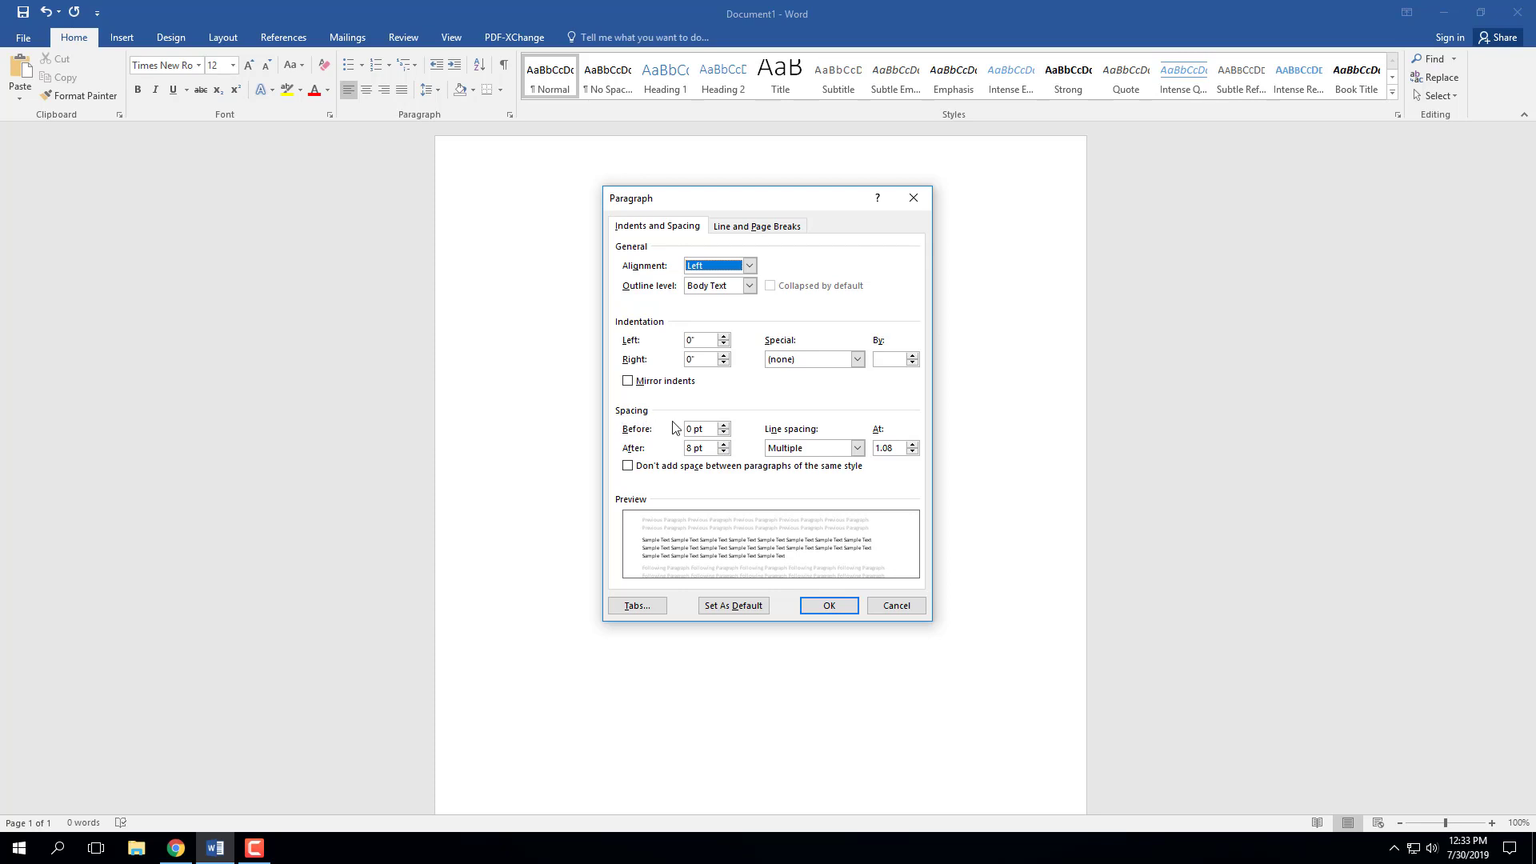
pyautogui.click(724, 452)
pyautogui.click(724, 452)
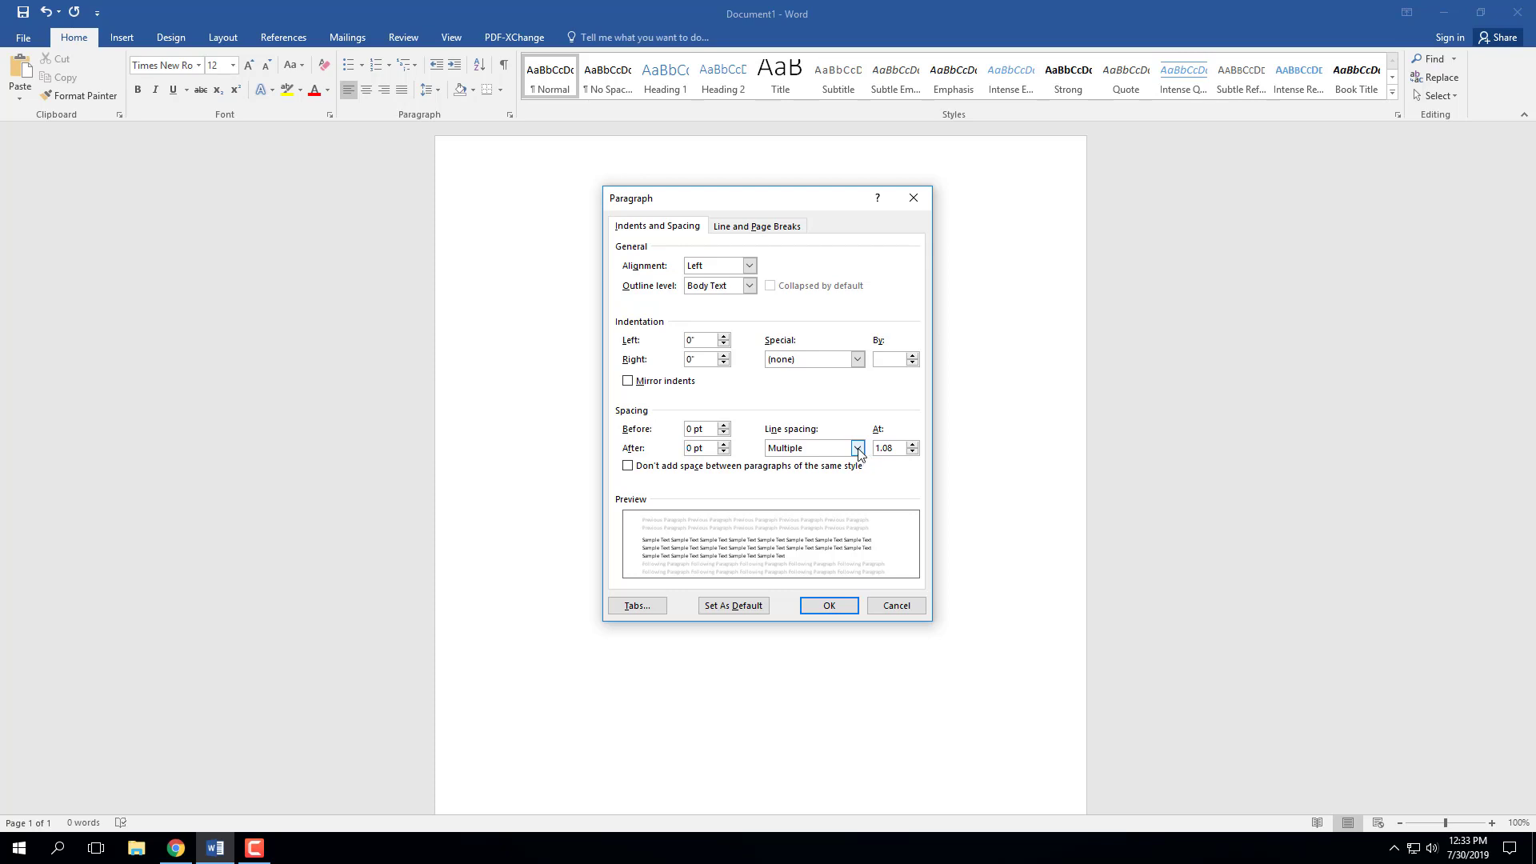
pyautogui.click(857, 449)
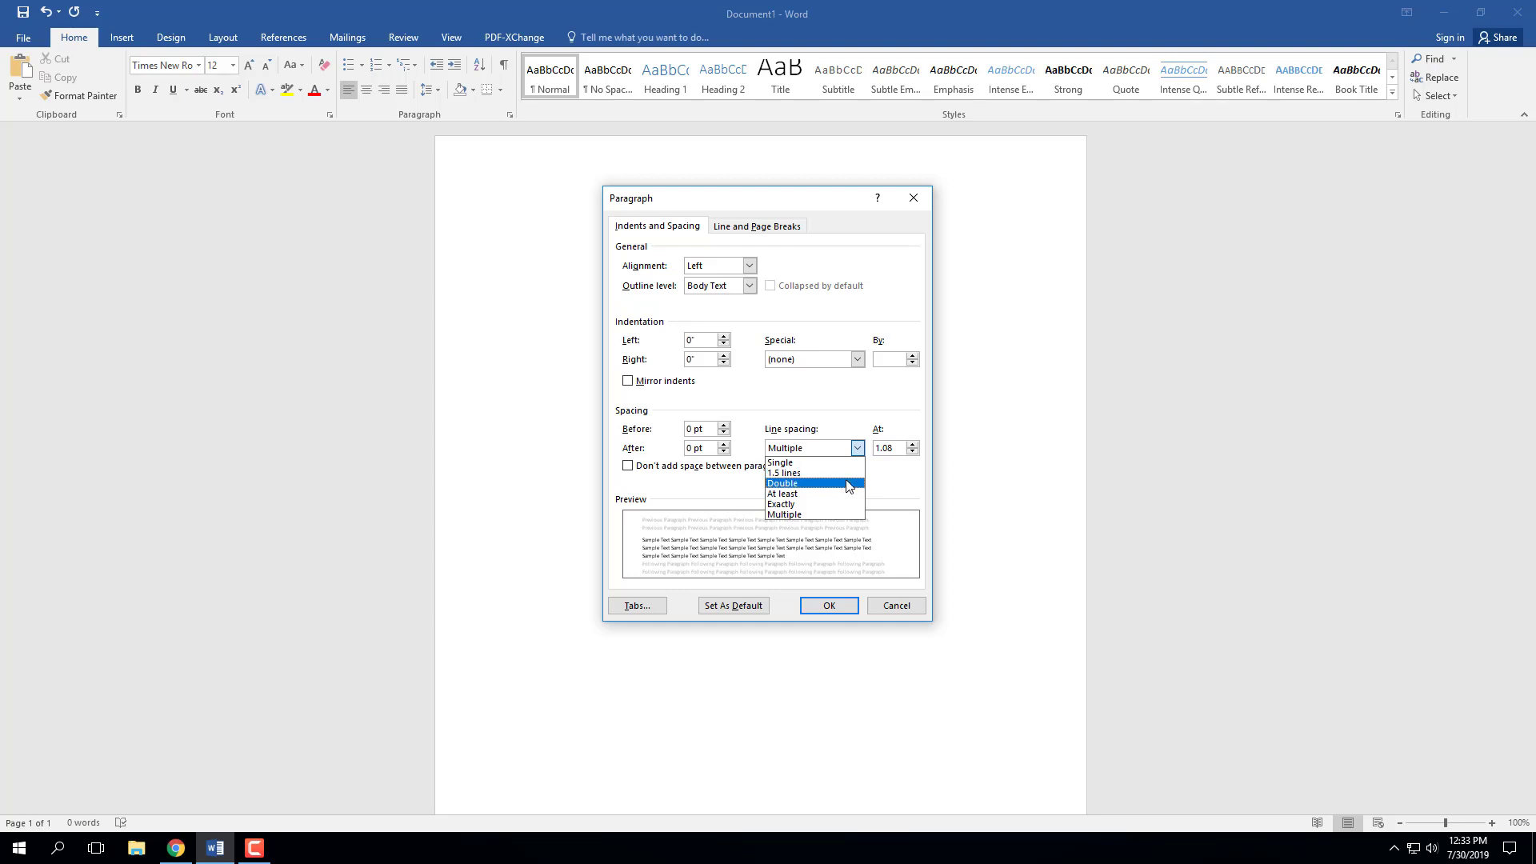
pyautogui.click(849, 484)
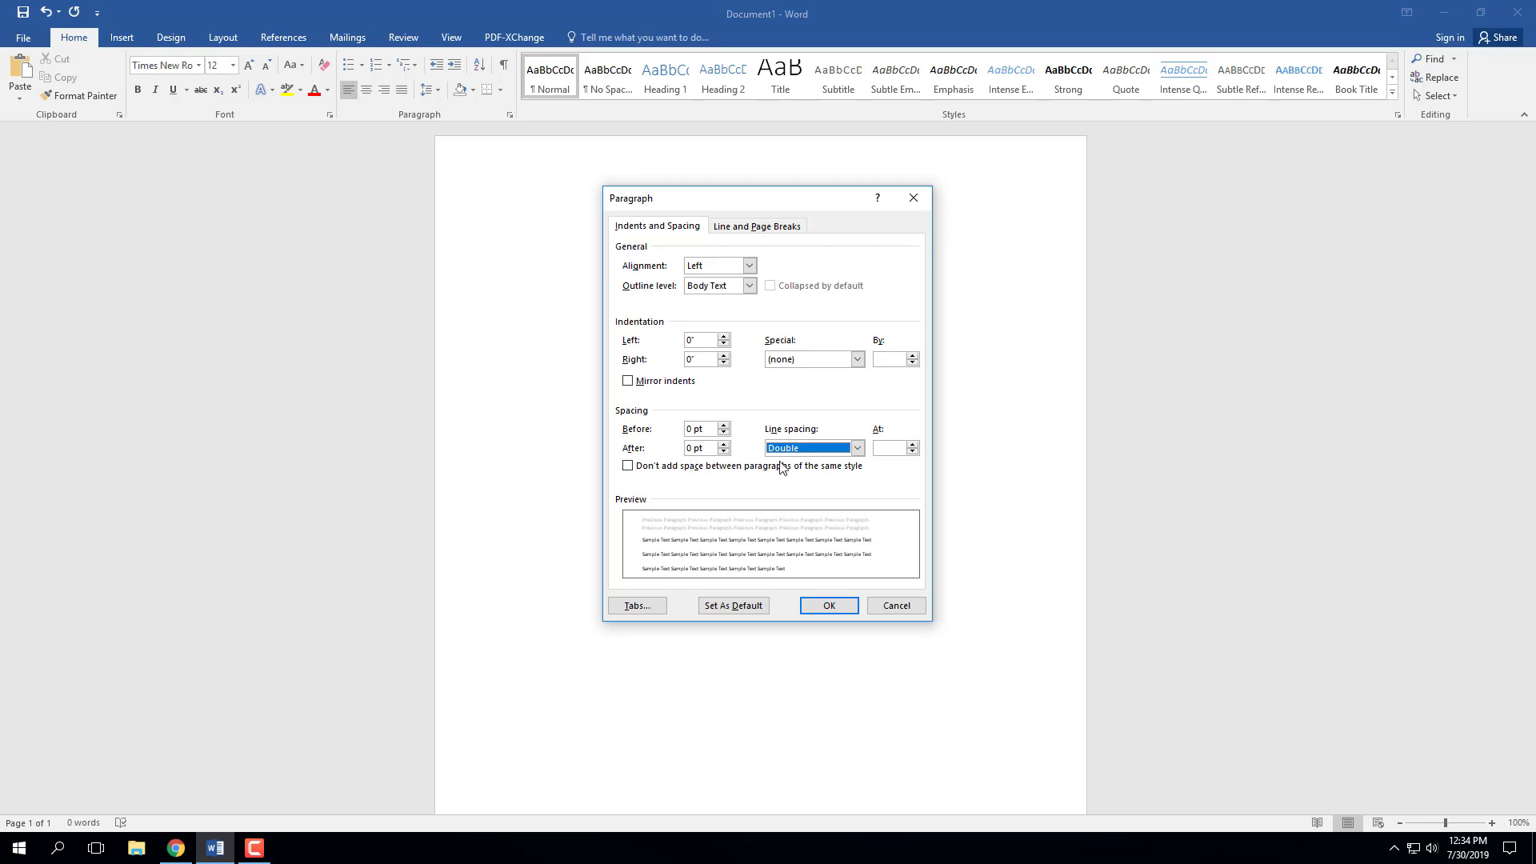
pyautogui.click(840, 606)
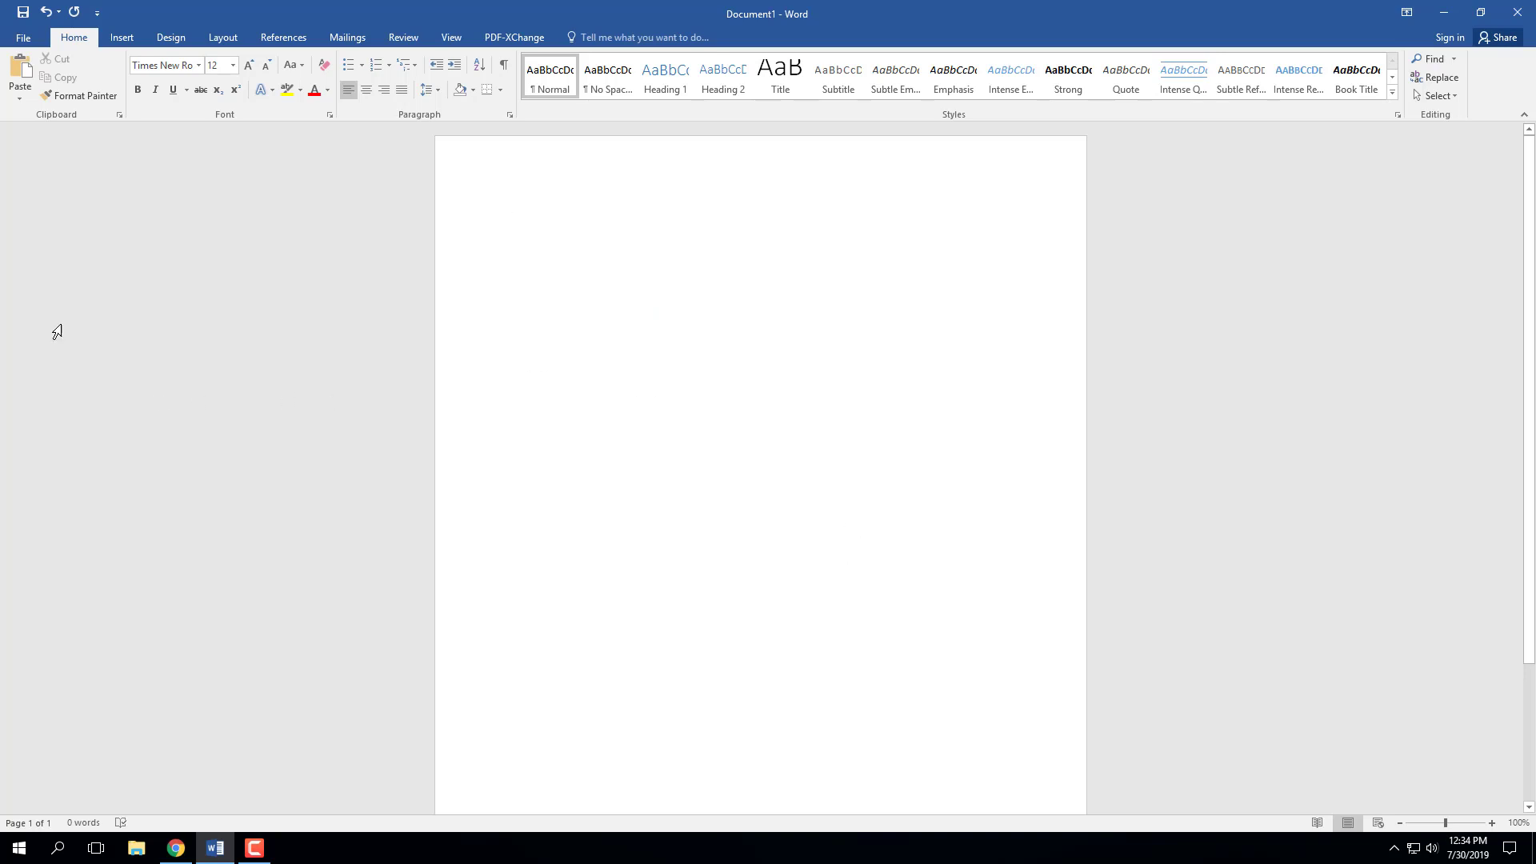
# - Insert a Plain Number 3 page number at the top right of the header
pyautogui.click(127, 40)
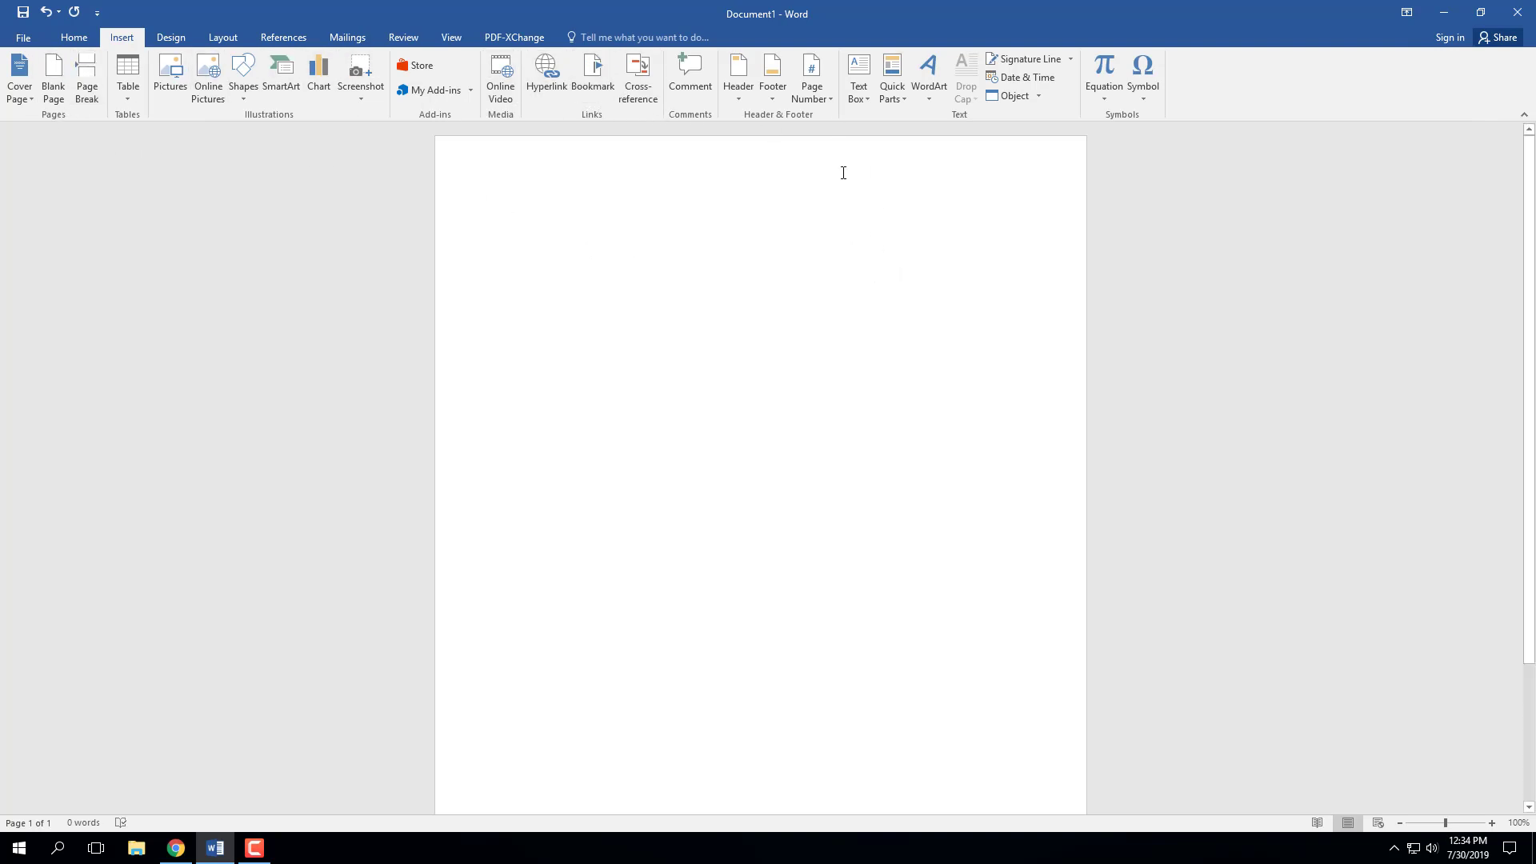
pyautogui.click(831, 103)
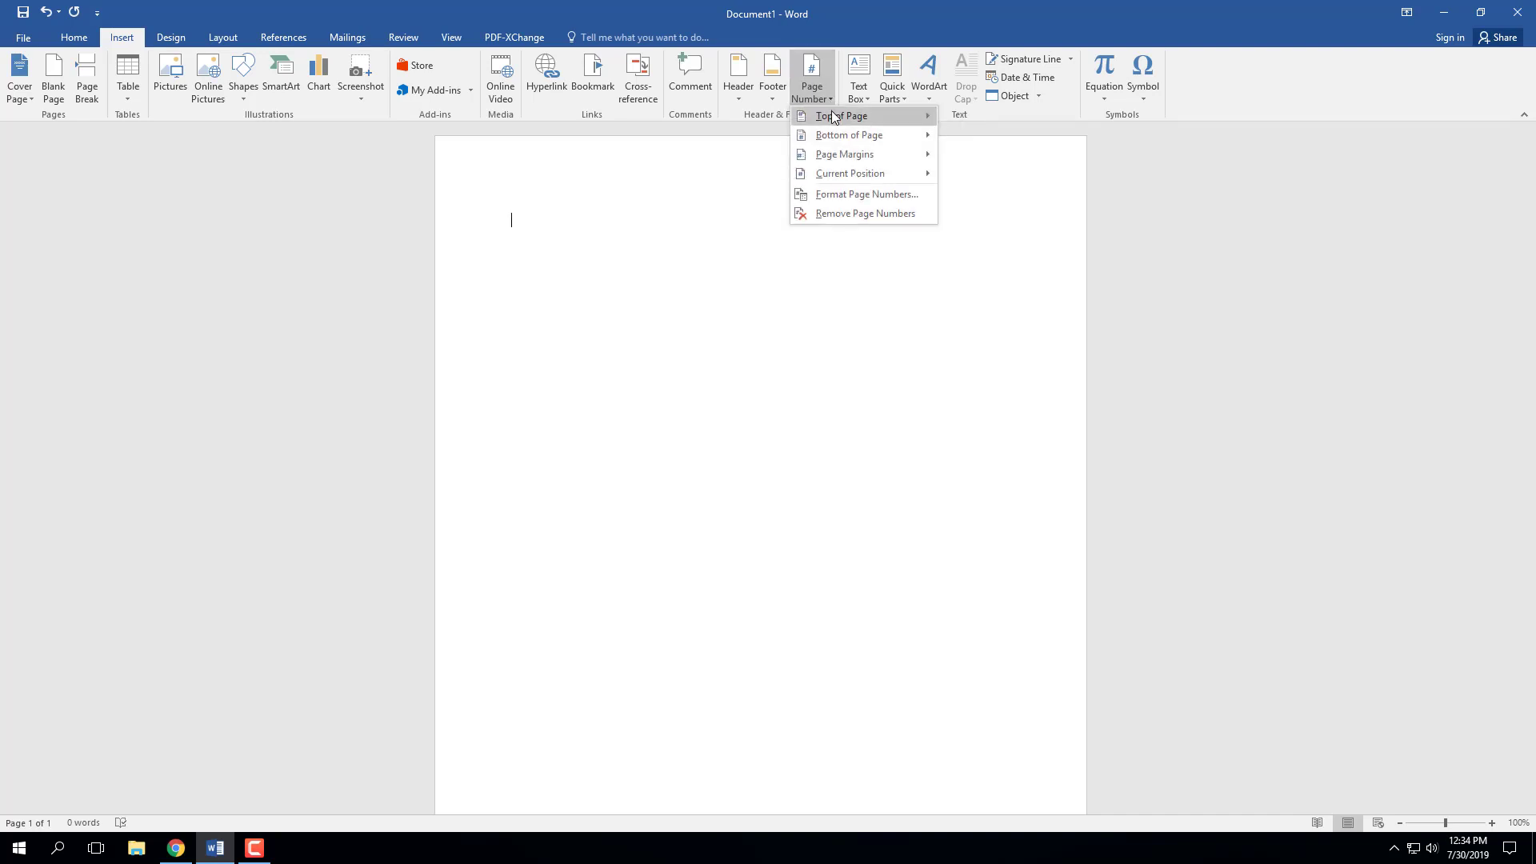
pyautogui.click(835, 118)
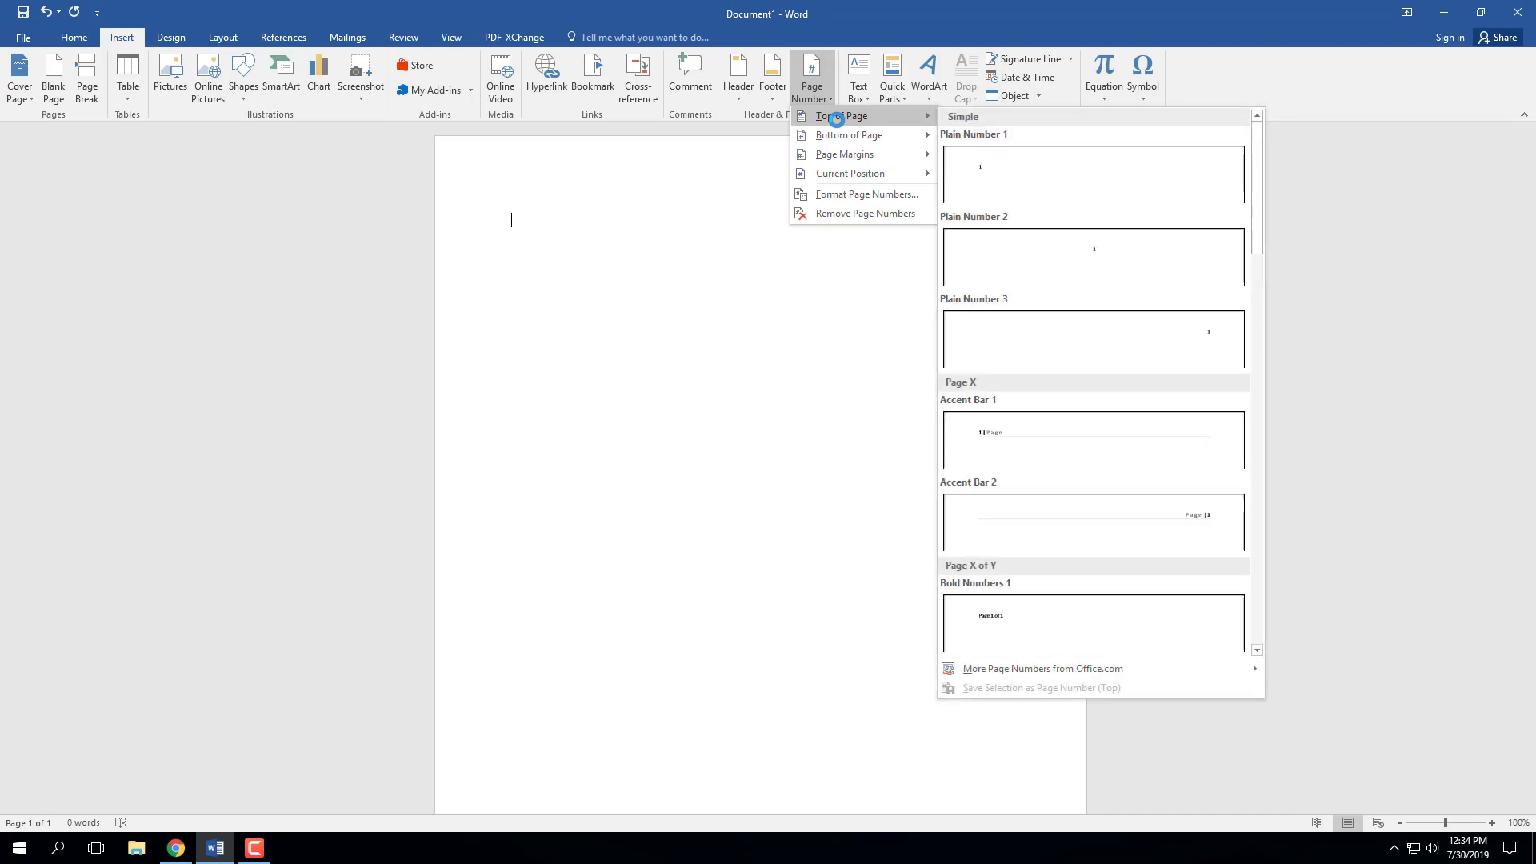
pyautogui.click(1000, 322)
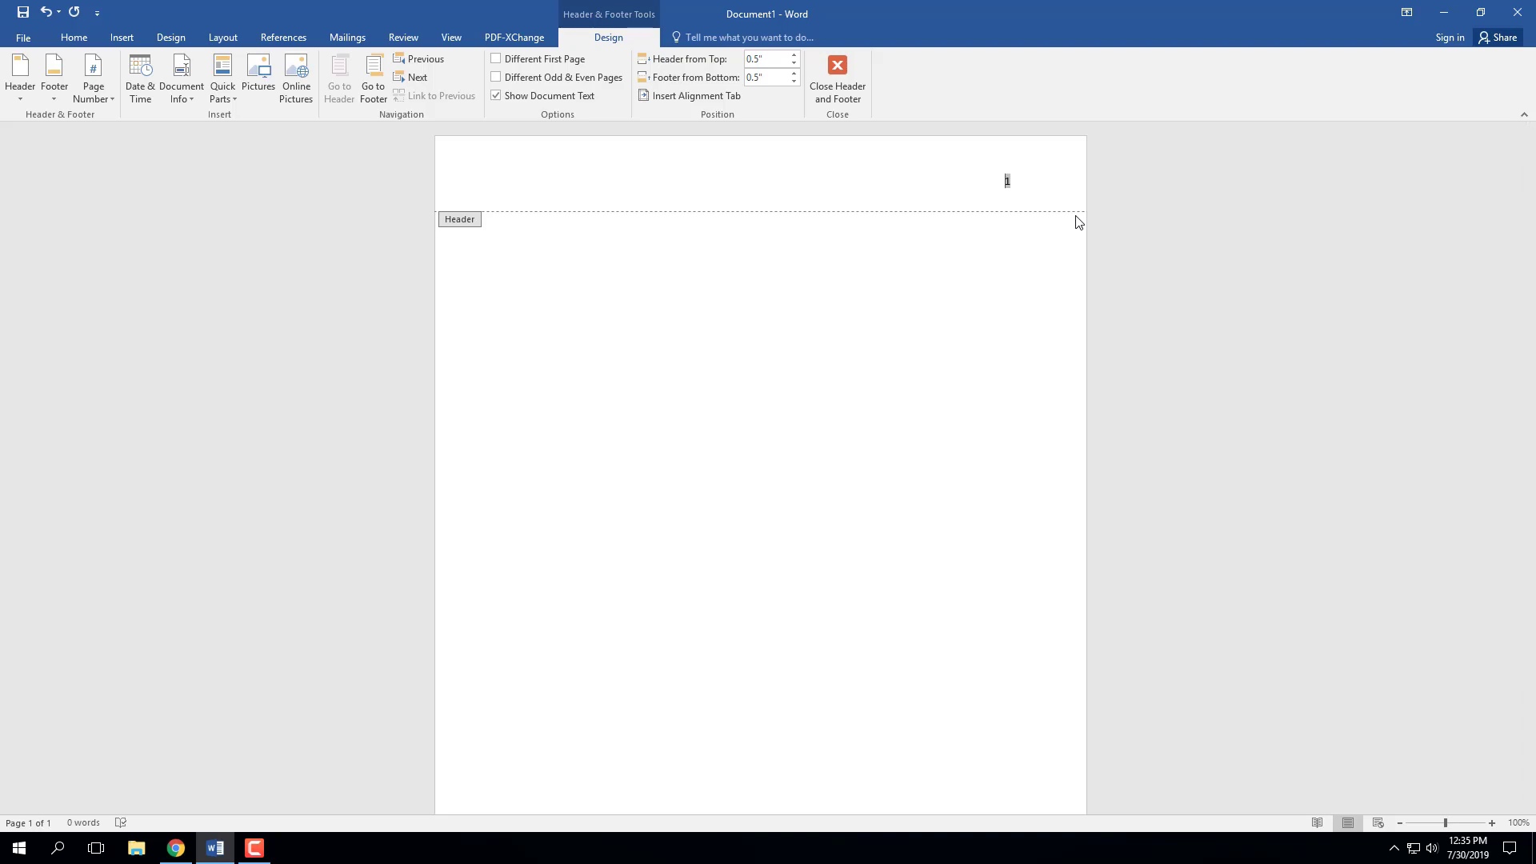
# - Type the author's surname before the page number and format both as Times New Roman 12 pt
pyautogui.write('abson')
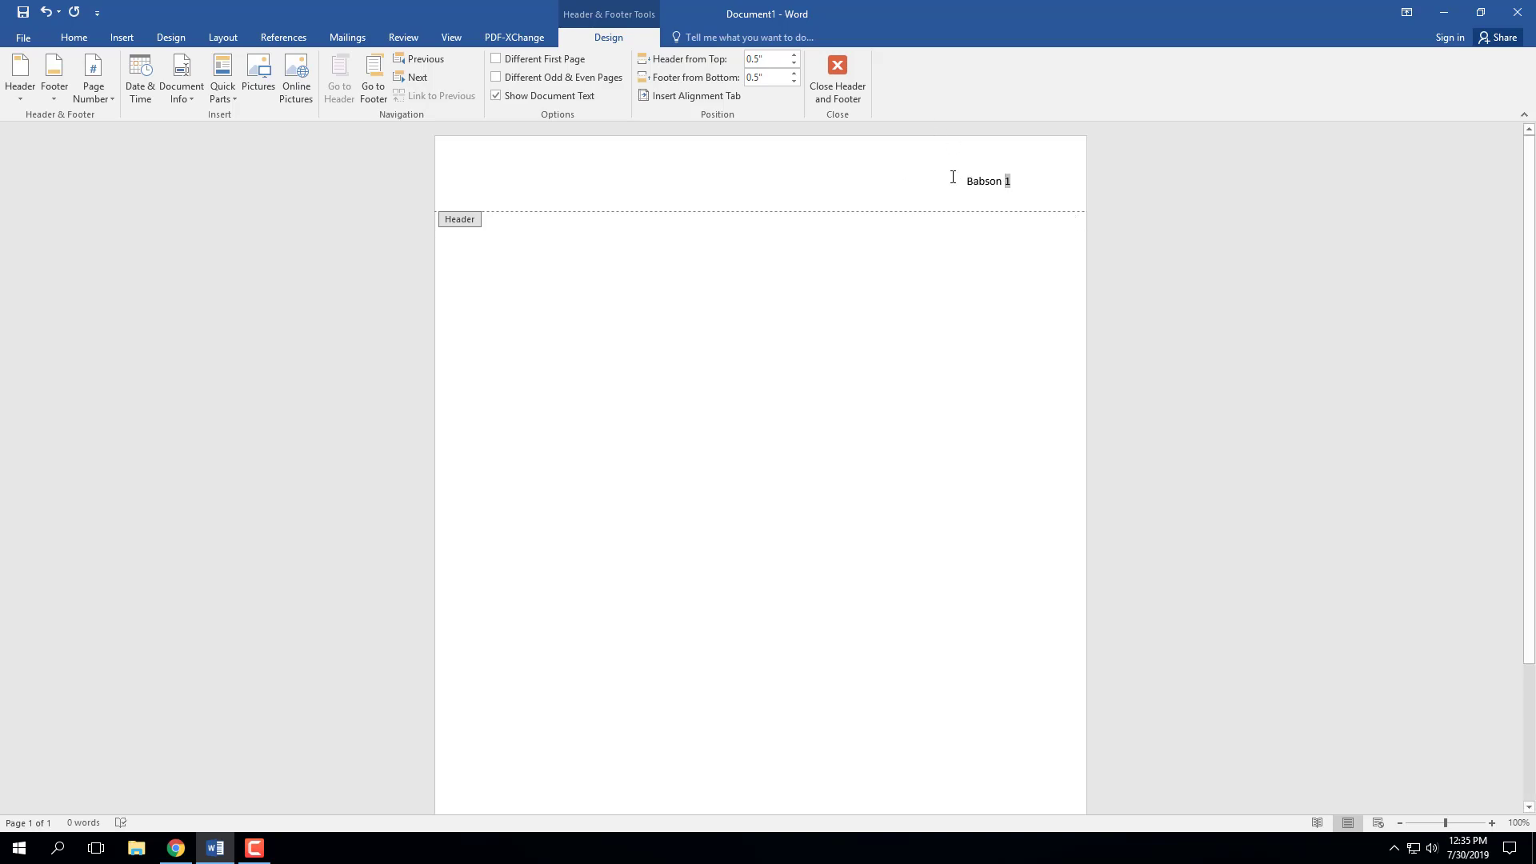
pyautogui.moveTo(957, 171); pyautogui.dragTo(1013, 182)
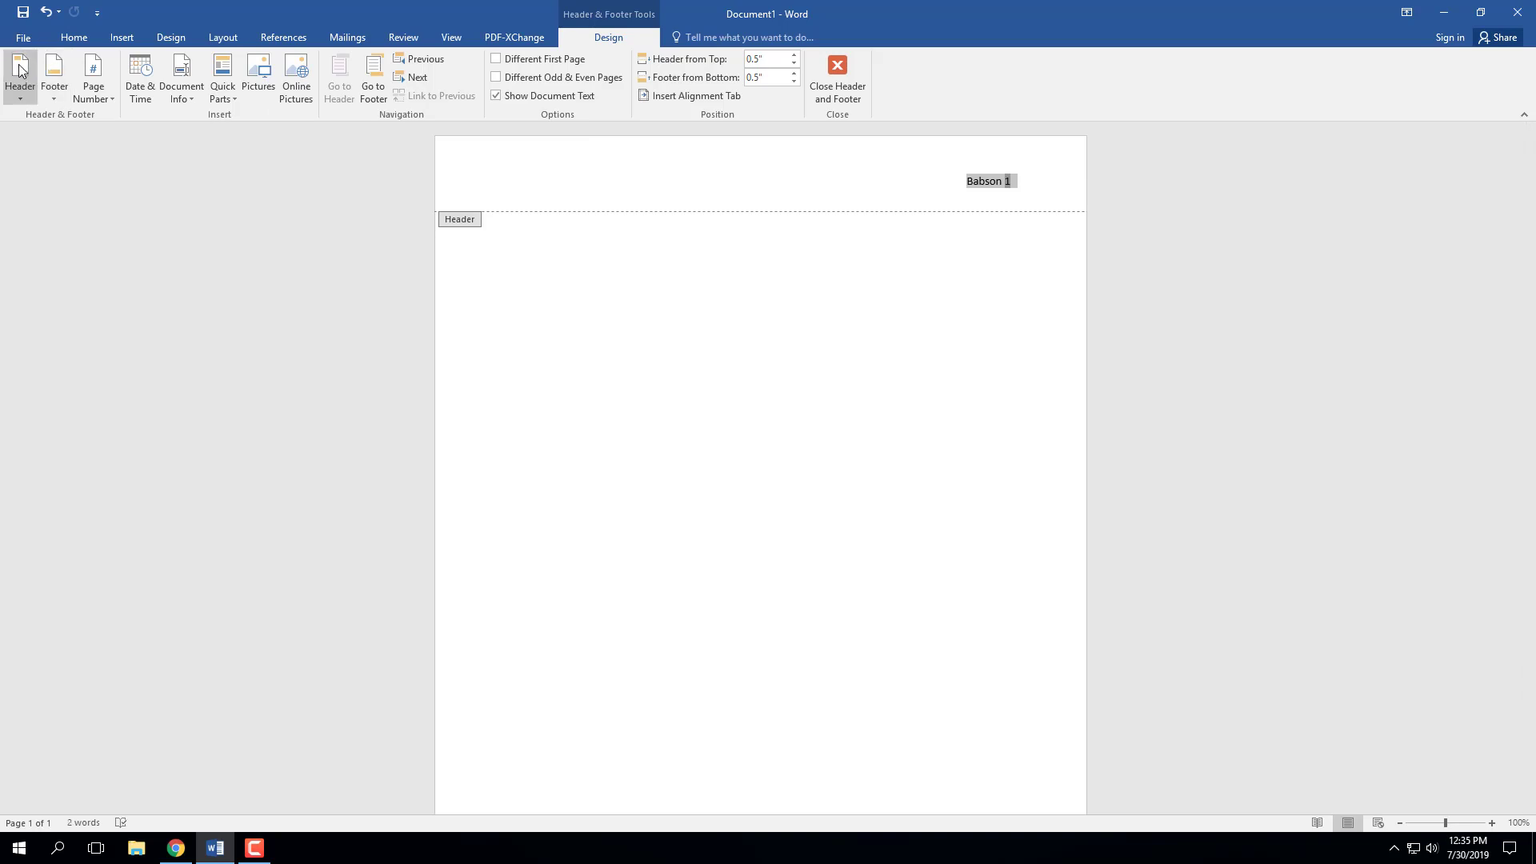
pyautogui.click(76, 42)
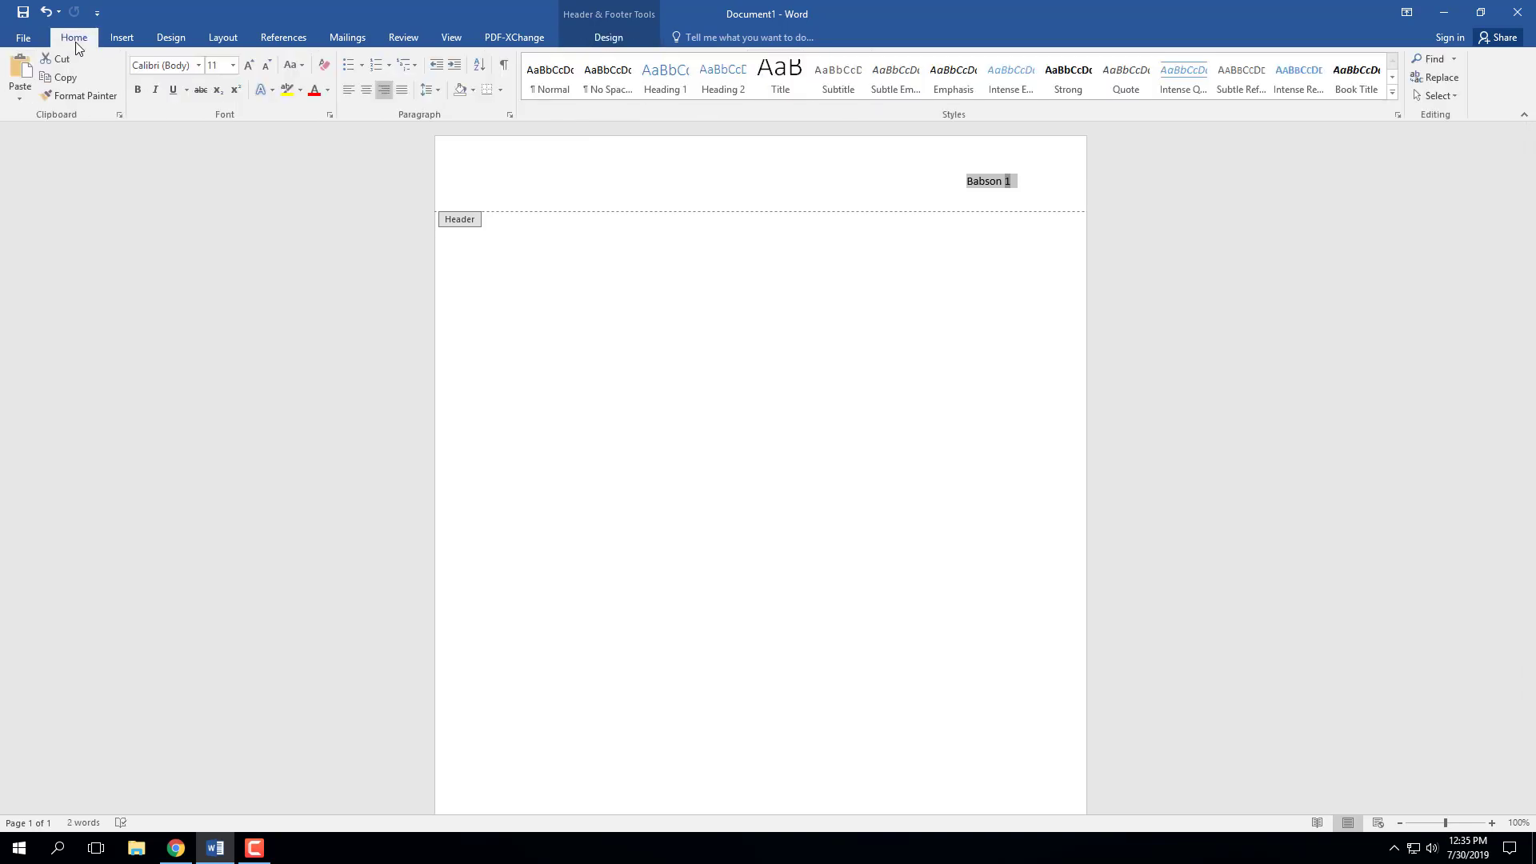
pyautogui.click(197, 64)
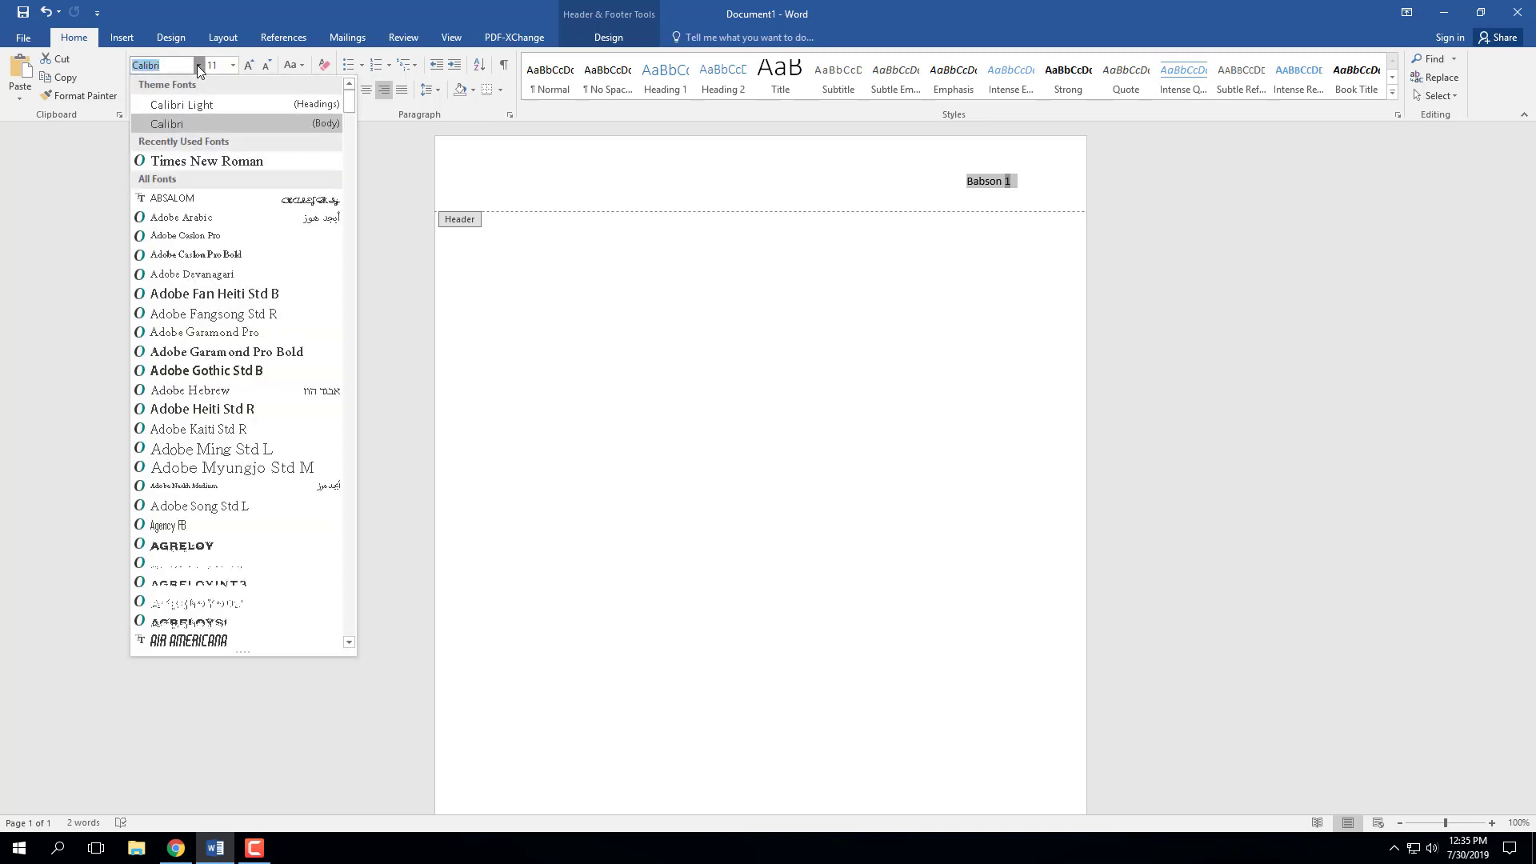
pyautogui.click(194, 160)
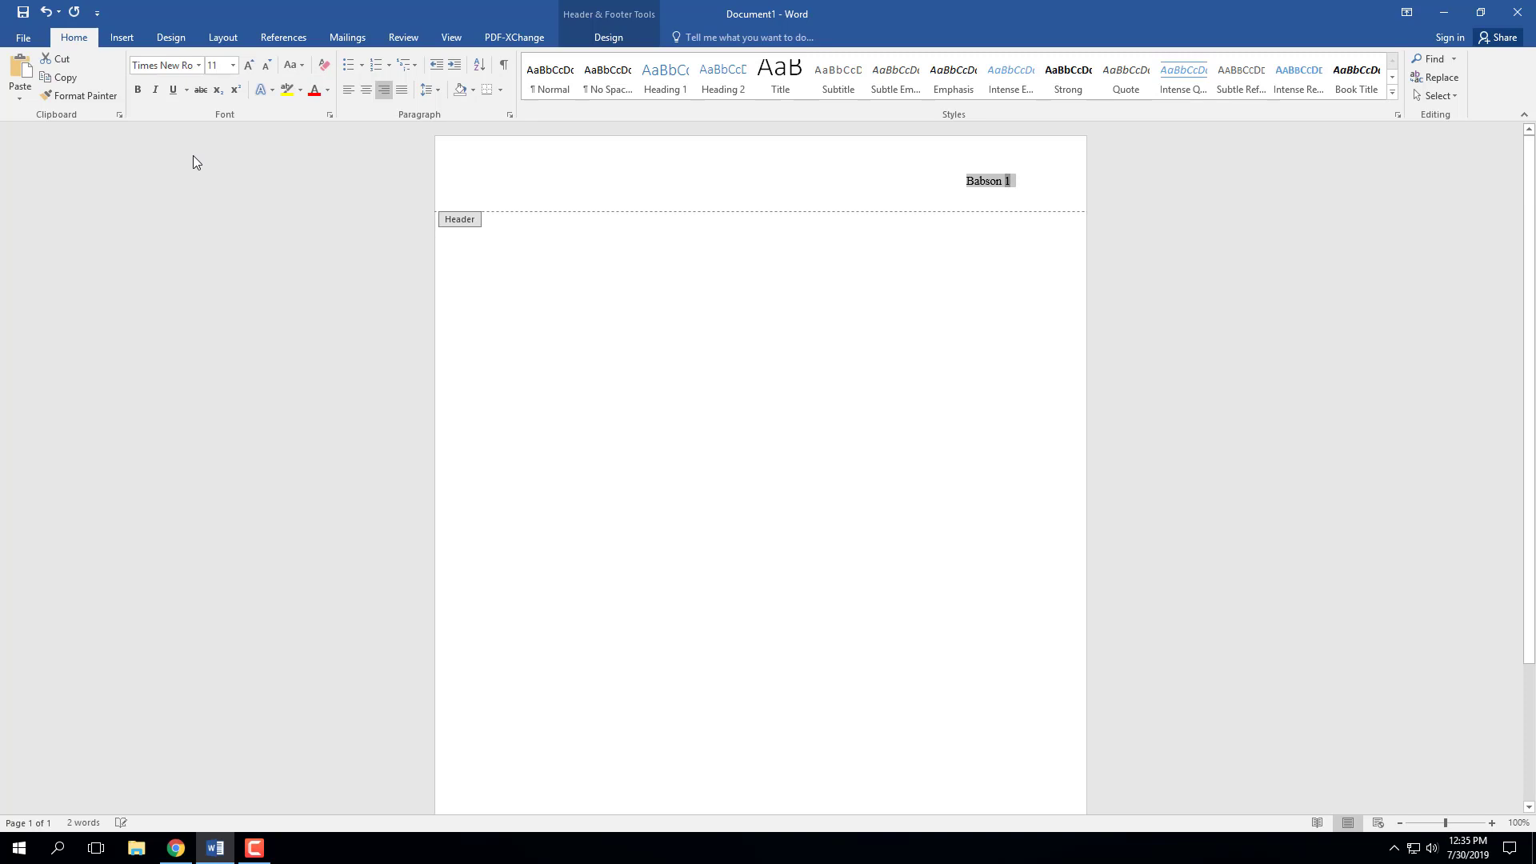
pyautogui.click(234, 67)
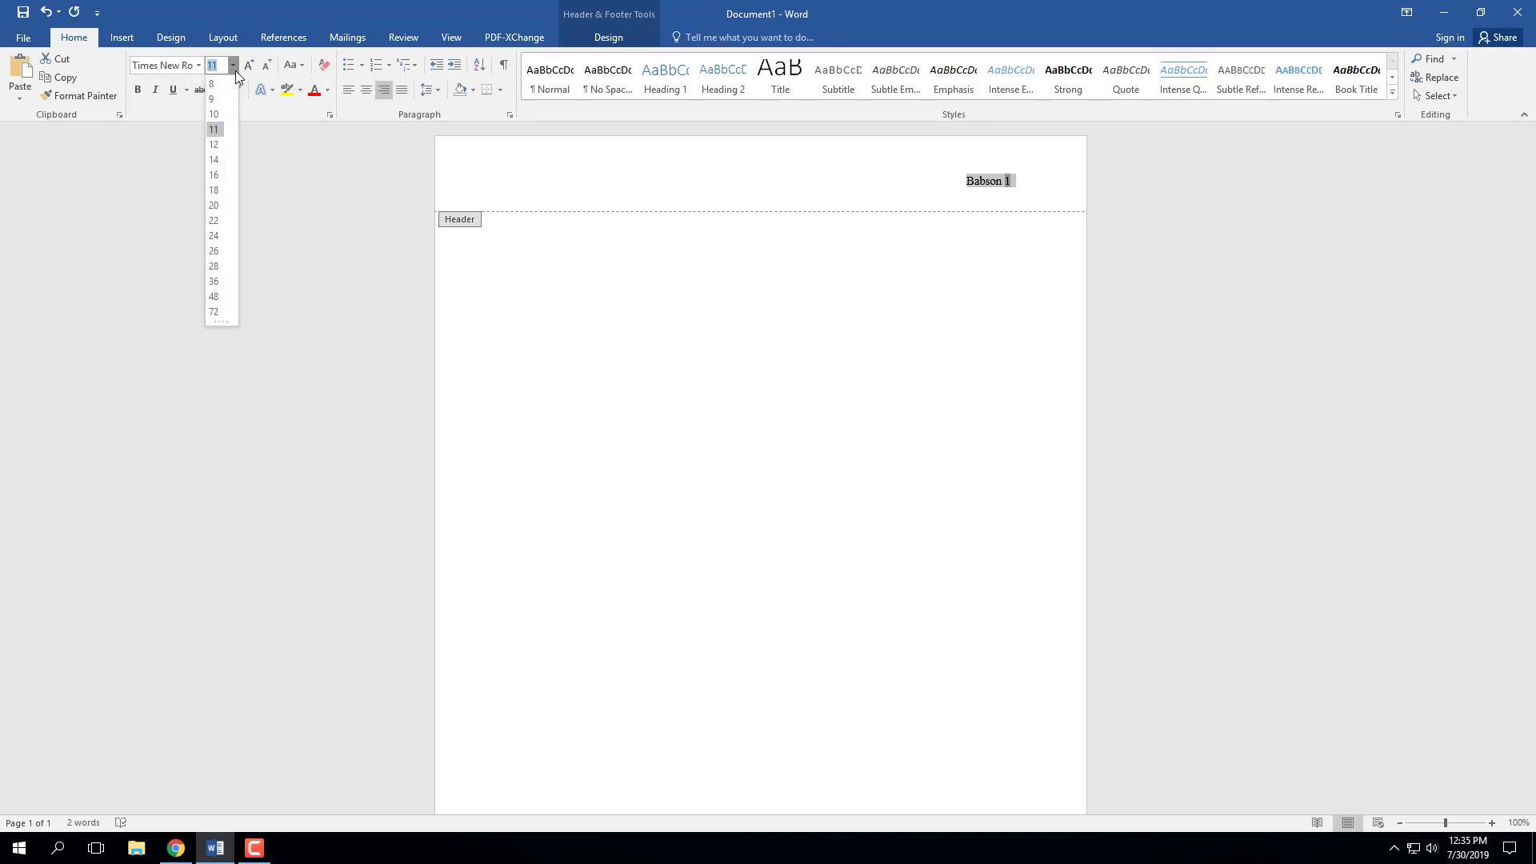
pyautogui.click(214, 142)
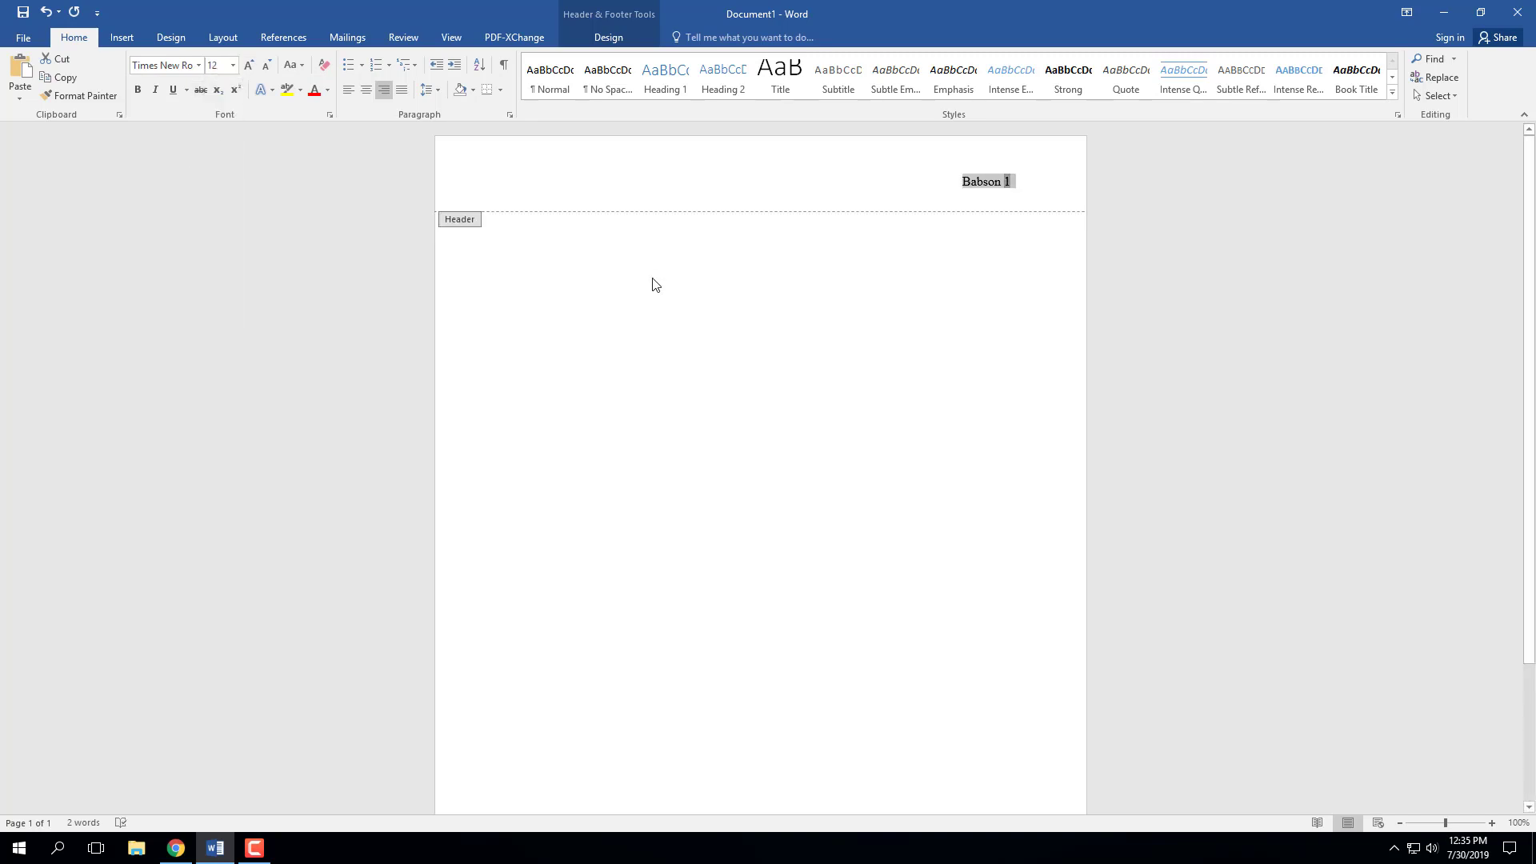
# - In the body, type the student's name, 'Literary Analysis Essay' and 'English 102-12' on separate lines
pyautogui.doubleClick(586, 304)
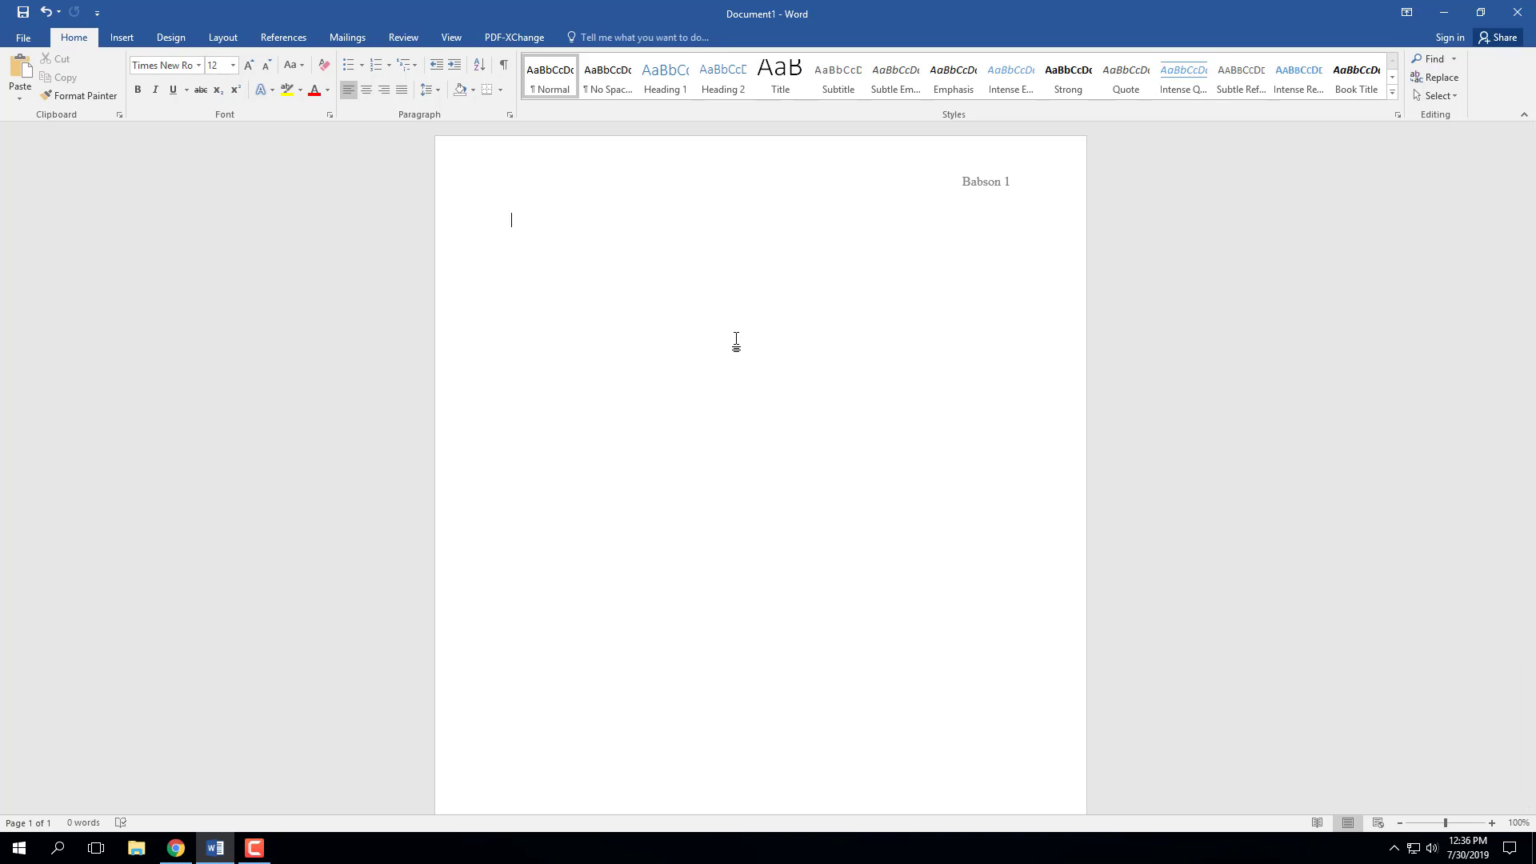
pyautogui.write('Literary An')
pyautogui.write('alysis ')
pyautogui.write('Essay ')
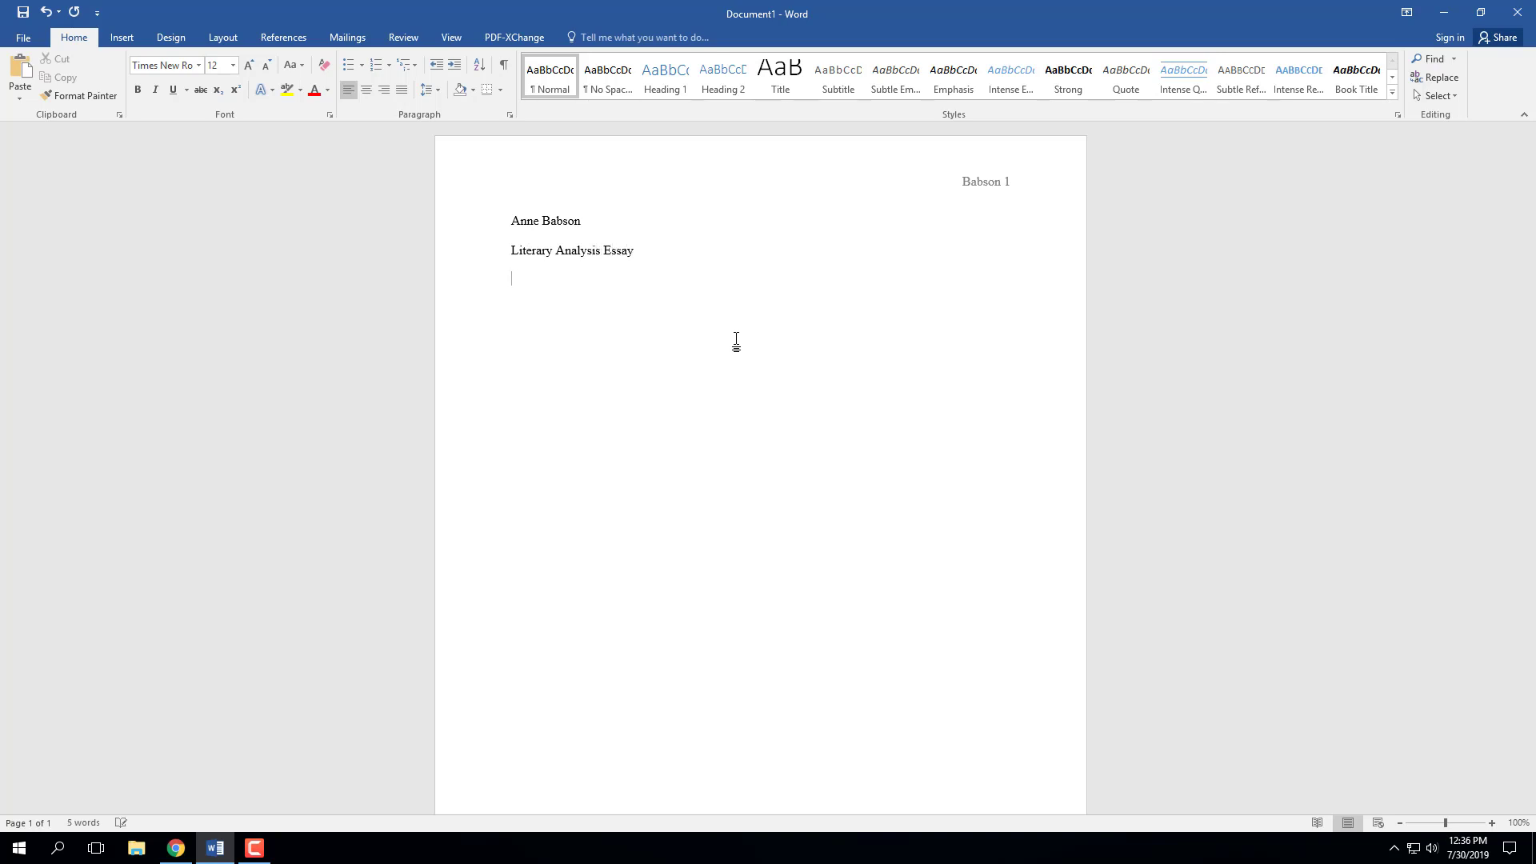
pyautogui.write('English 102')
pyautogui.write('-12')
# - Insert the date in 'July 30, 2019' format and add blank lines below it
pyautogui.click(122, 37)
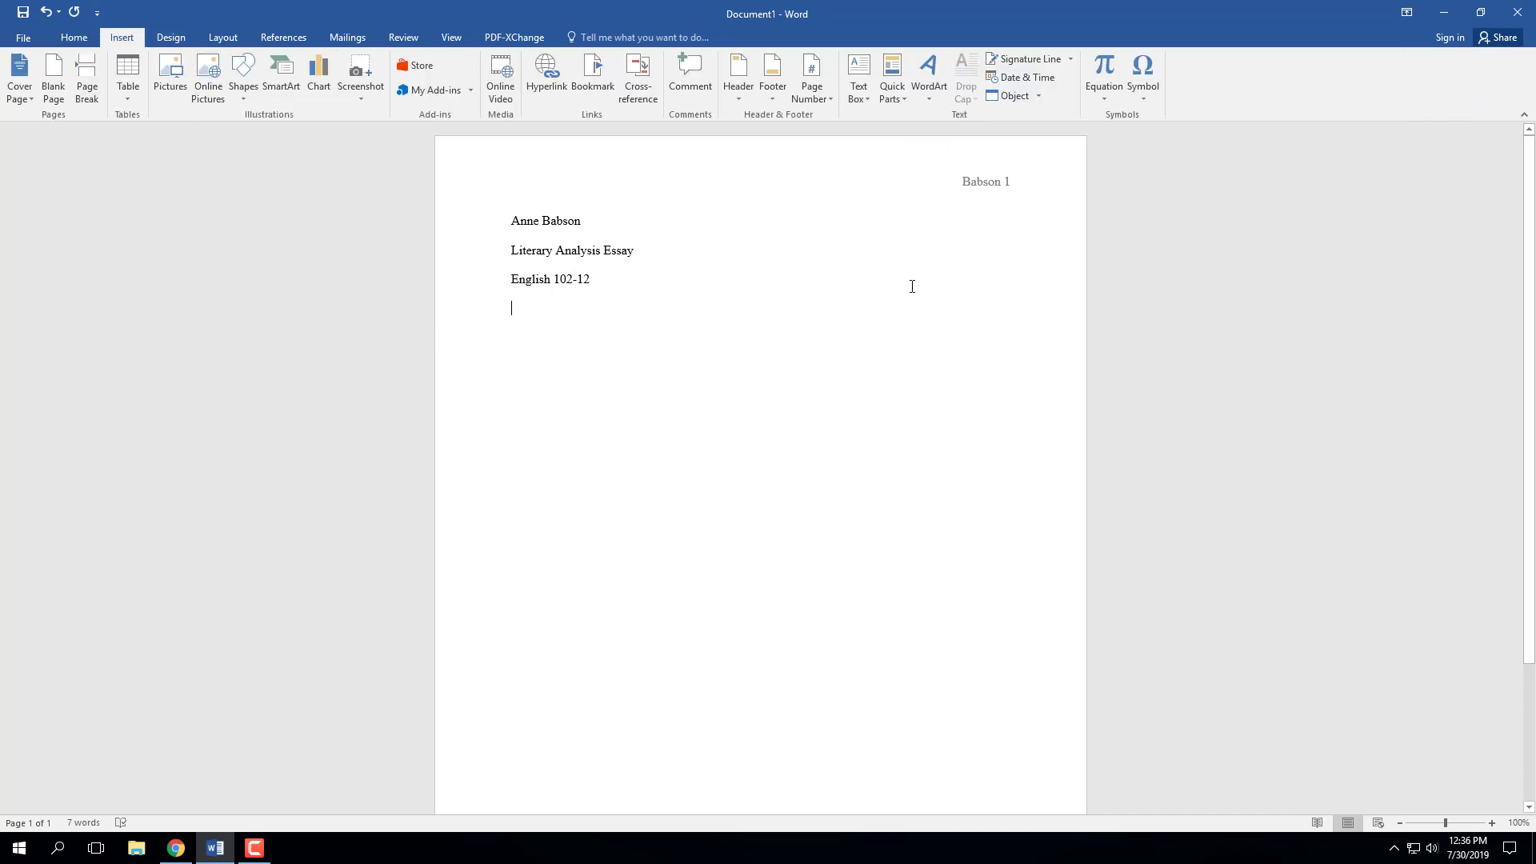
pyautogui.click(1054, 79)
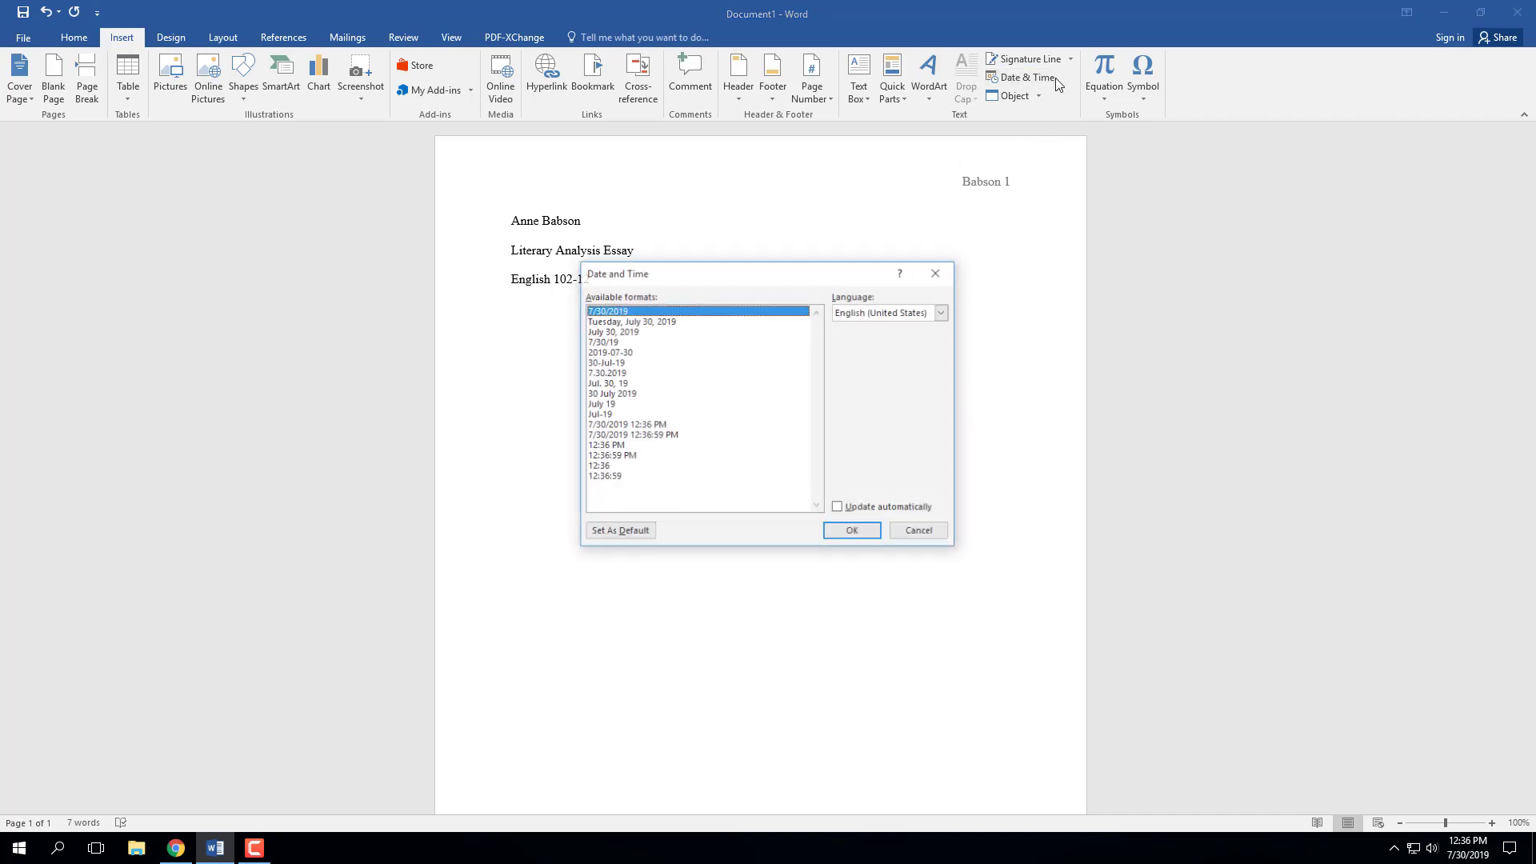
pyautogui.click(600, 331)
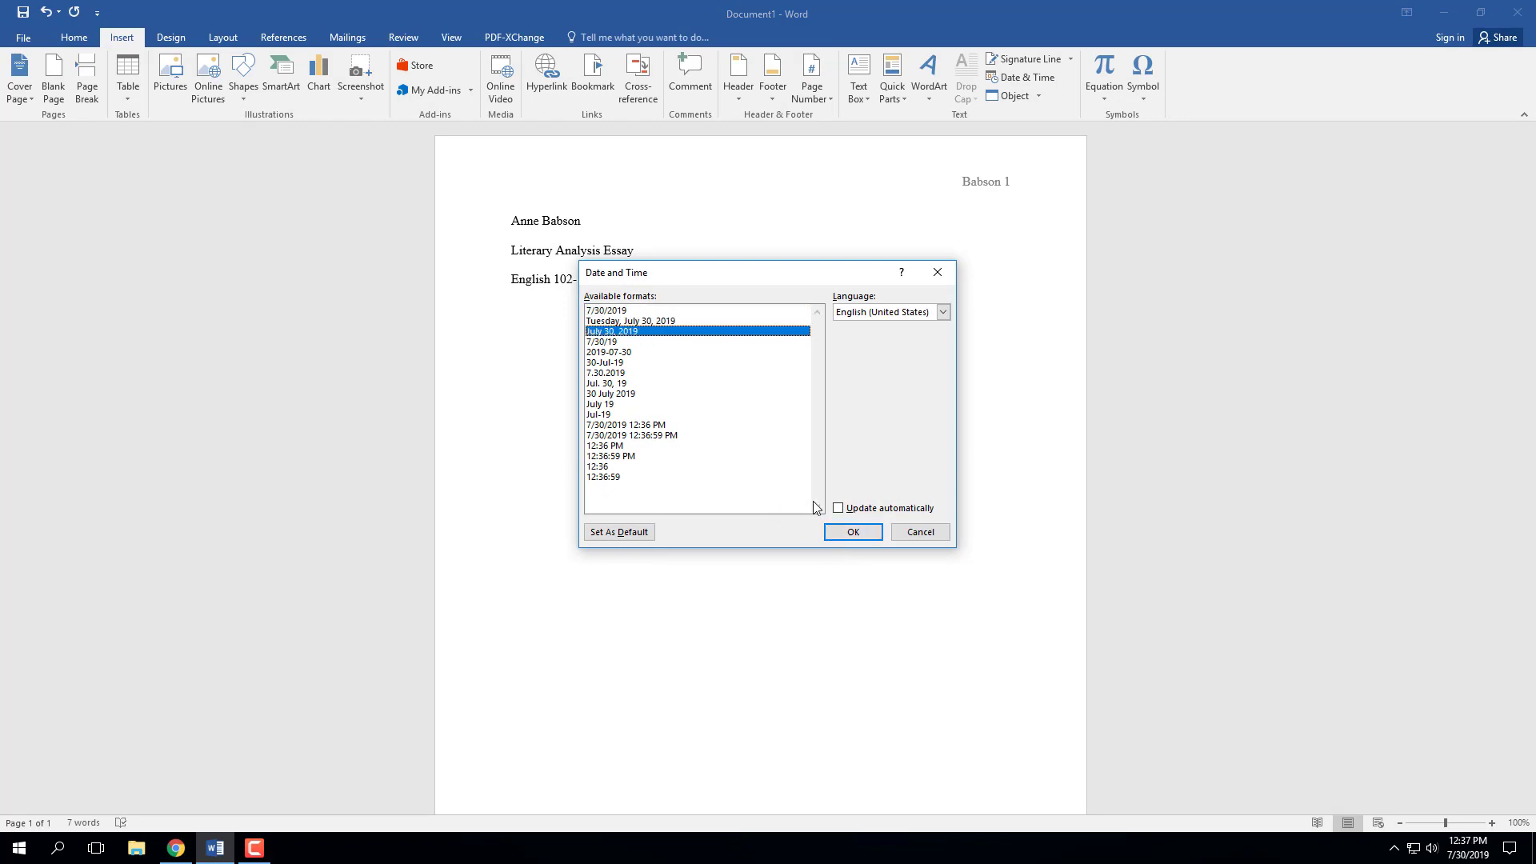
pyautogui.click(843, 541)
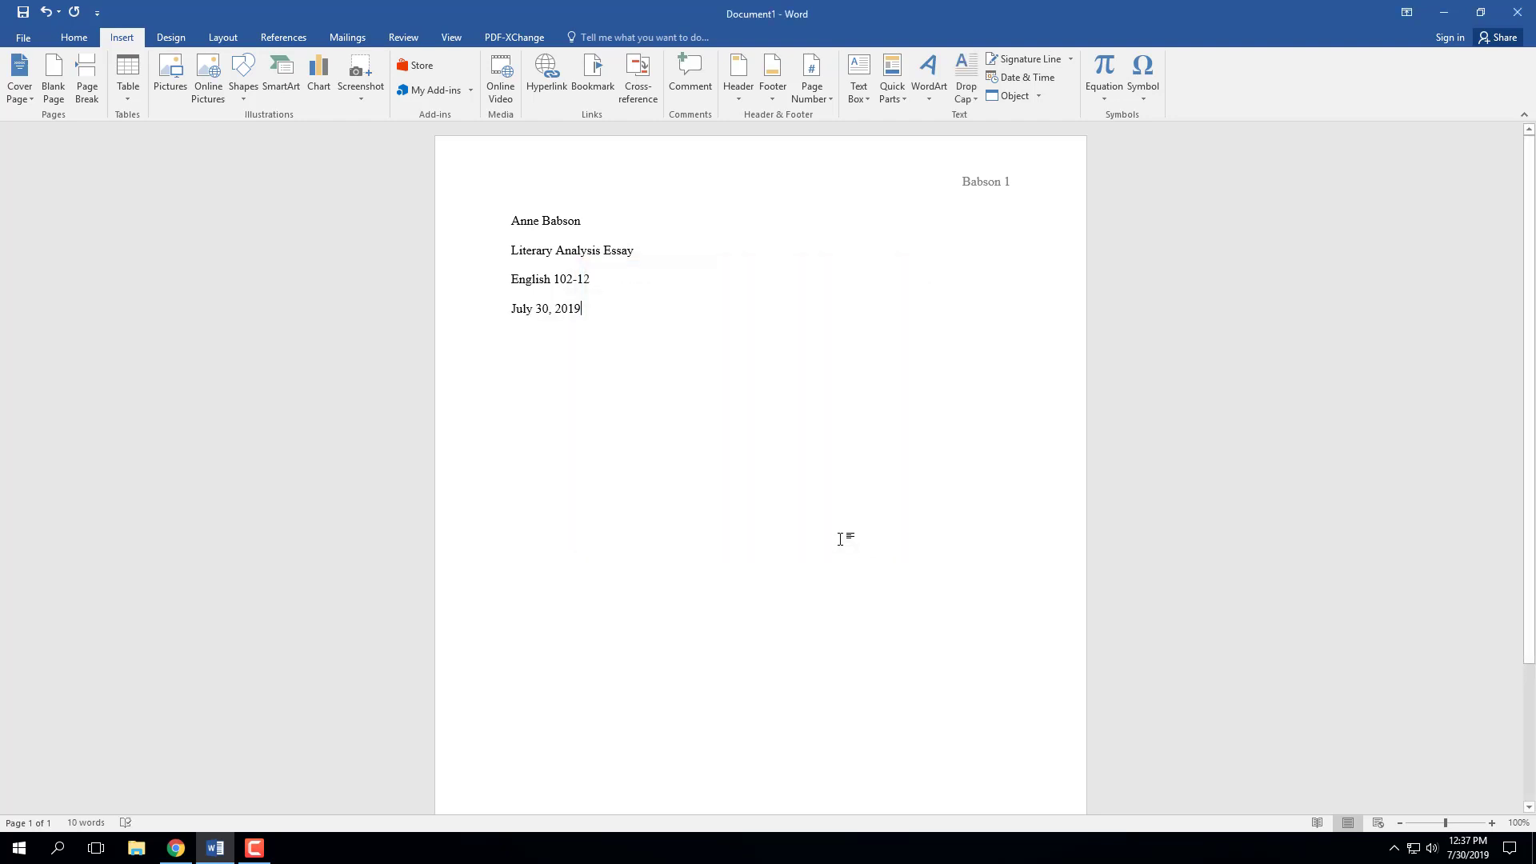
pyautogui.press('Return')
pyautogui.press('Return')
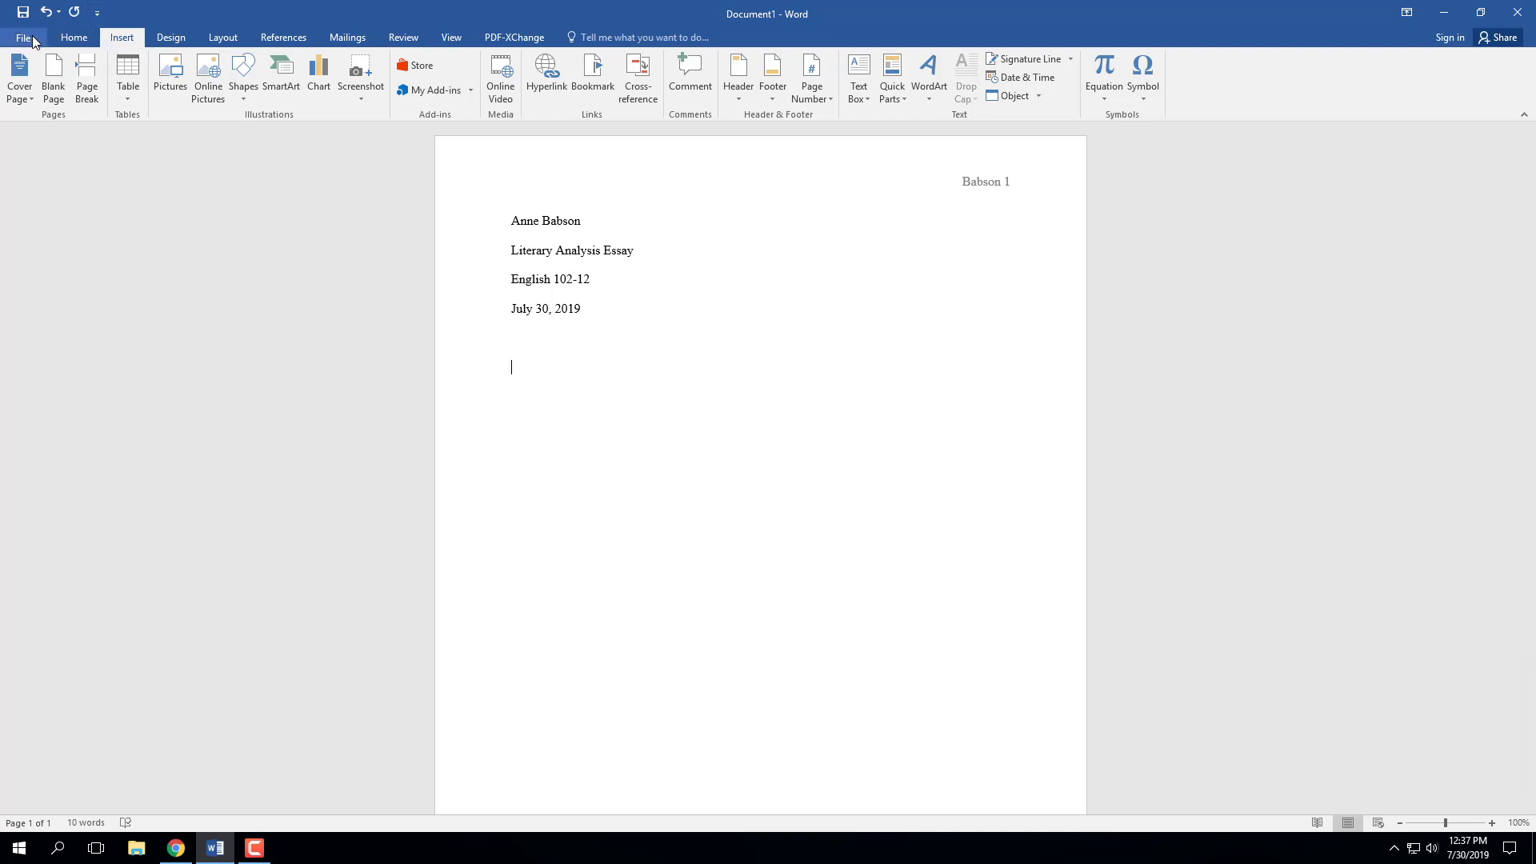
# - Center the line and type the title 'Kaveh Akhbar's Struggles with Addiction'
pyautogui.click(74, 37)
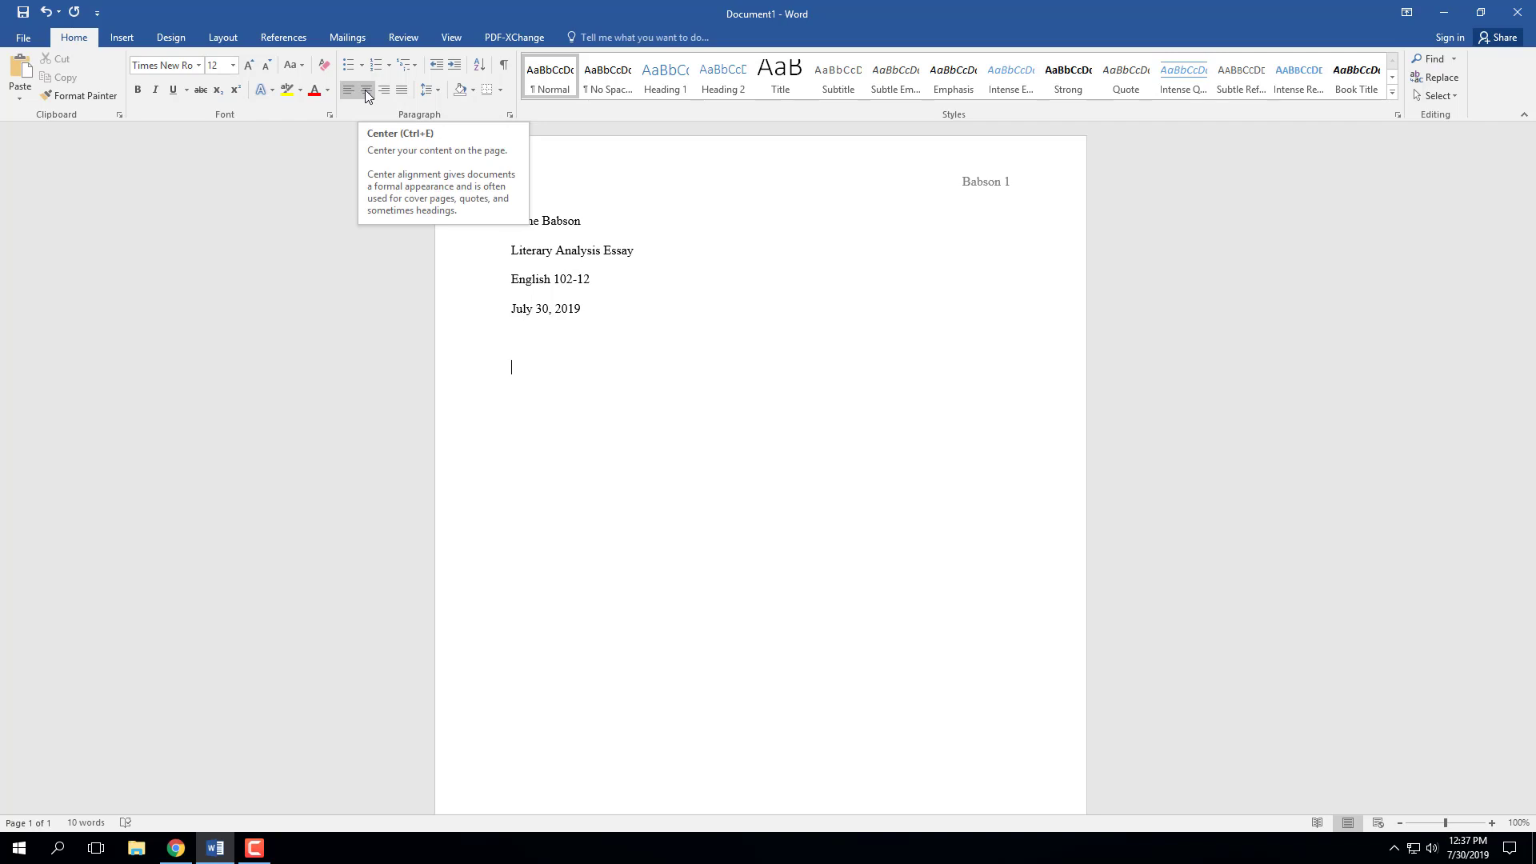
pyautogui.click(367, 92)
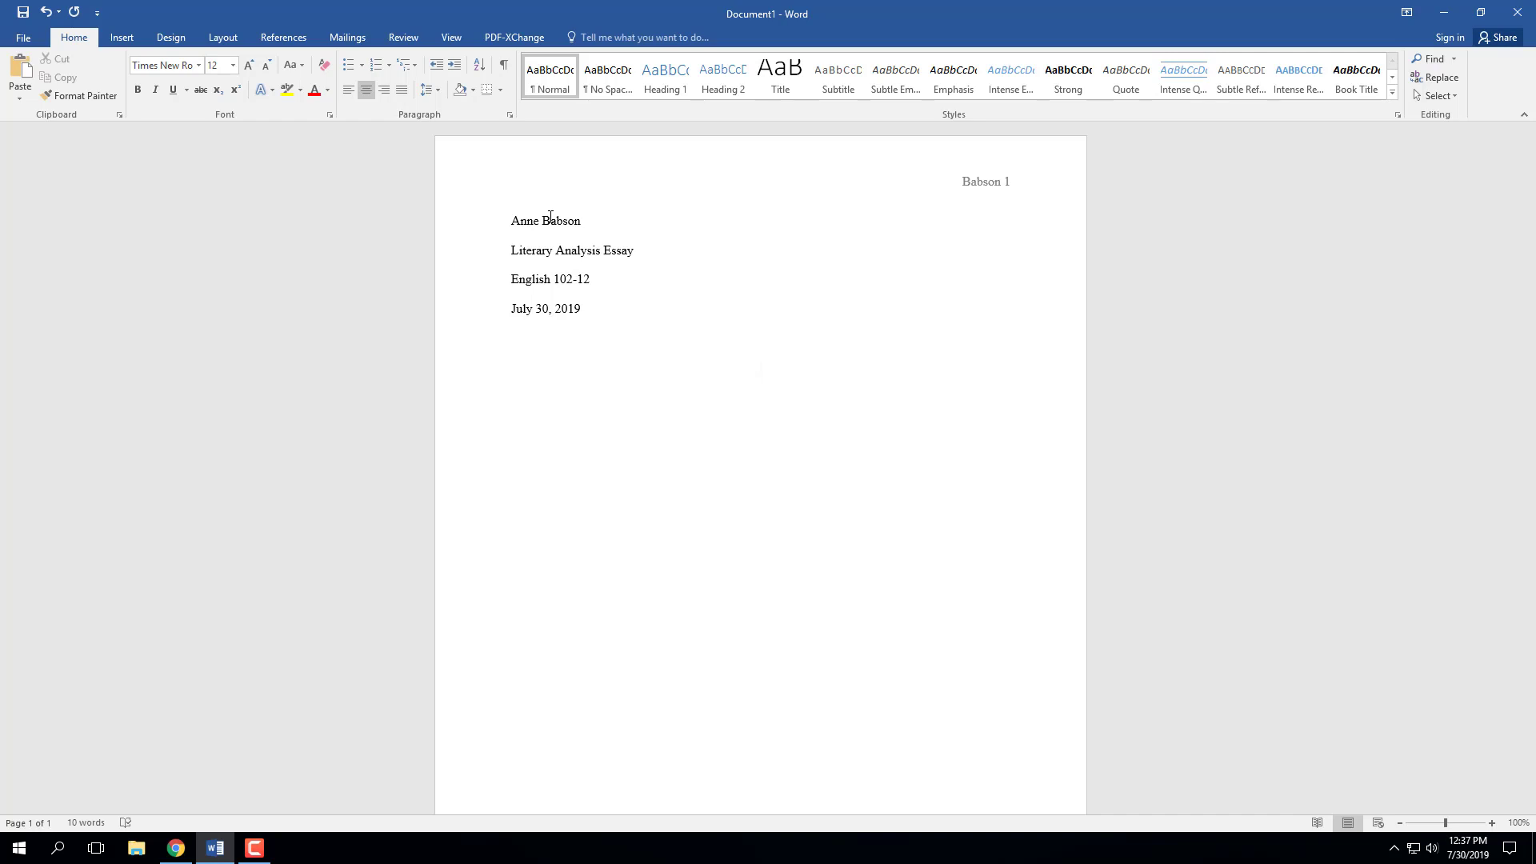
pyautogui.write('eh Akhb')
pyautogui.write("ar's ")
pyautogui.write('Struggles wit')
pyautogui.write('h Addiction')
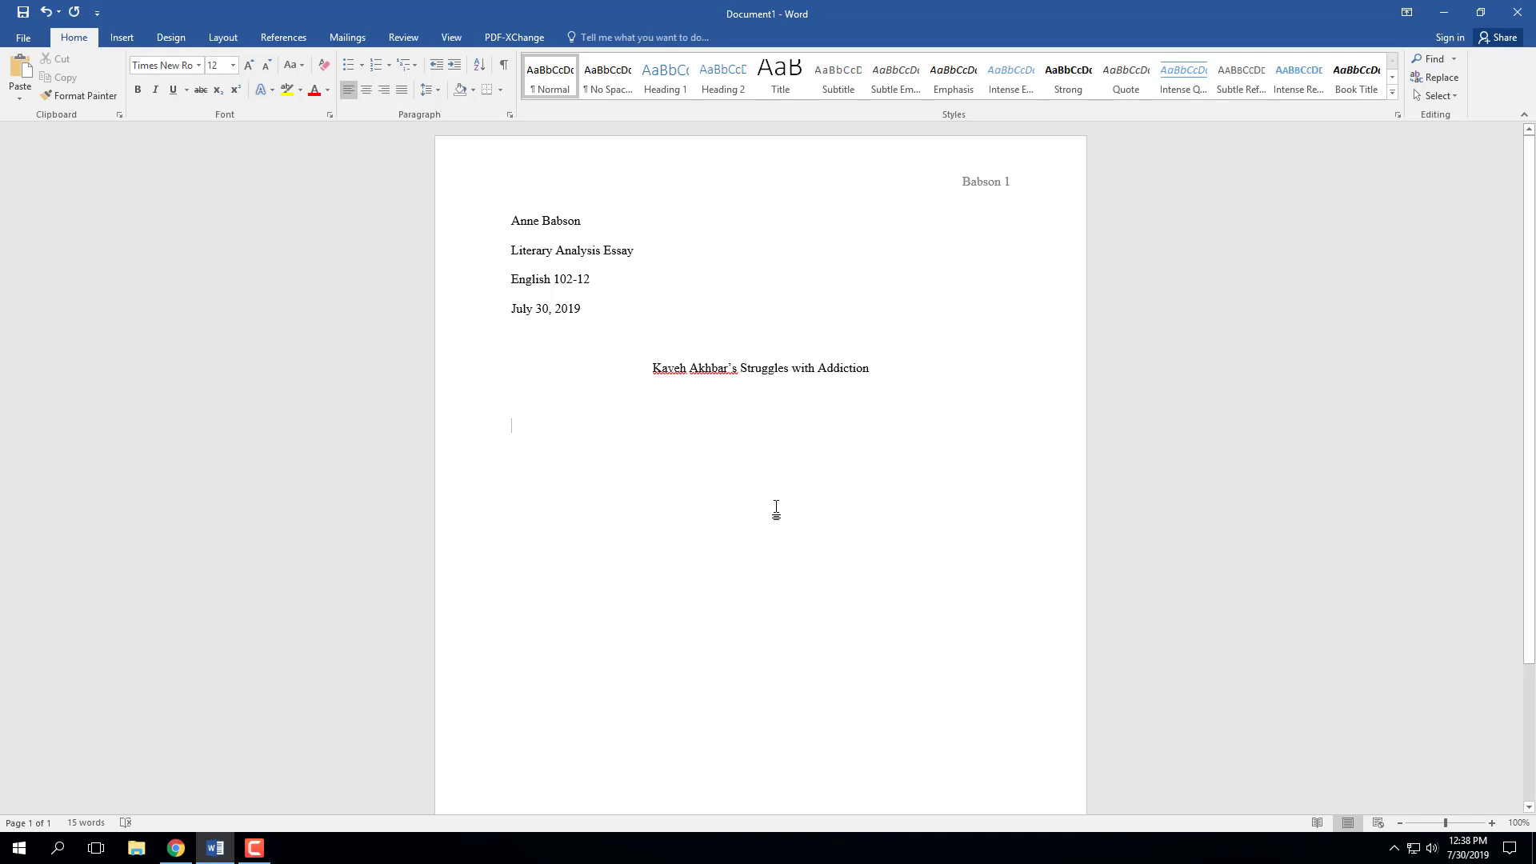
# - Indent the paragraph's first line with Tab and type placeholder opening text
pyautogui.press('Tab')
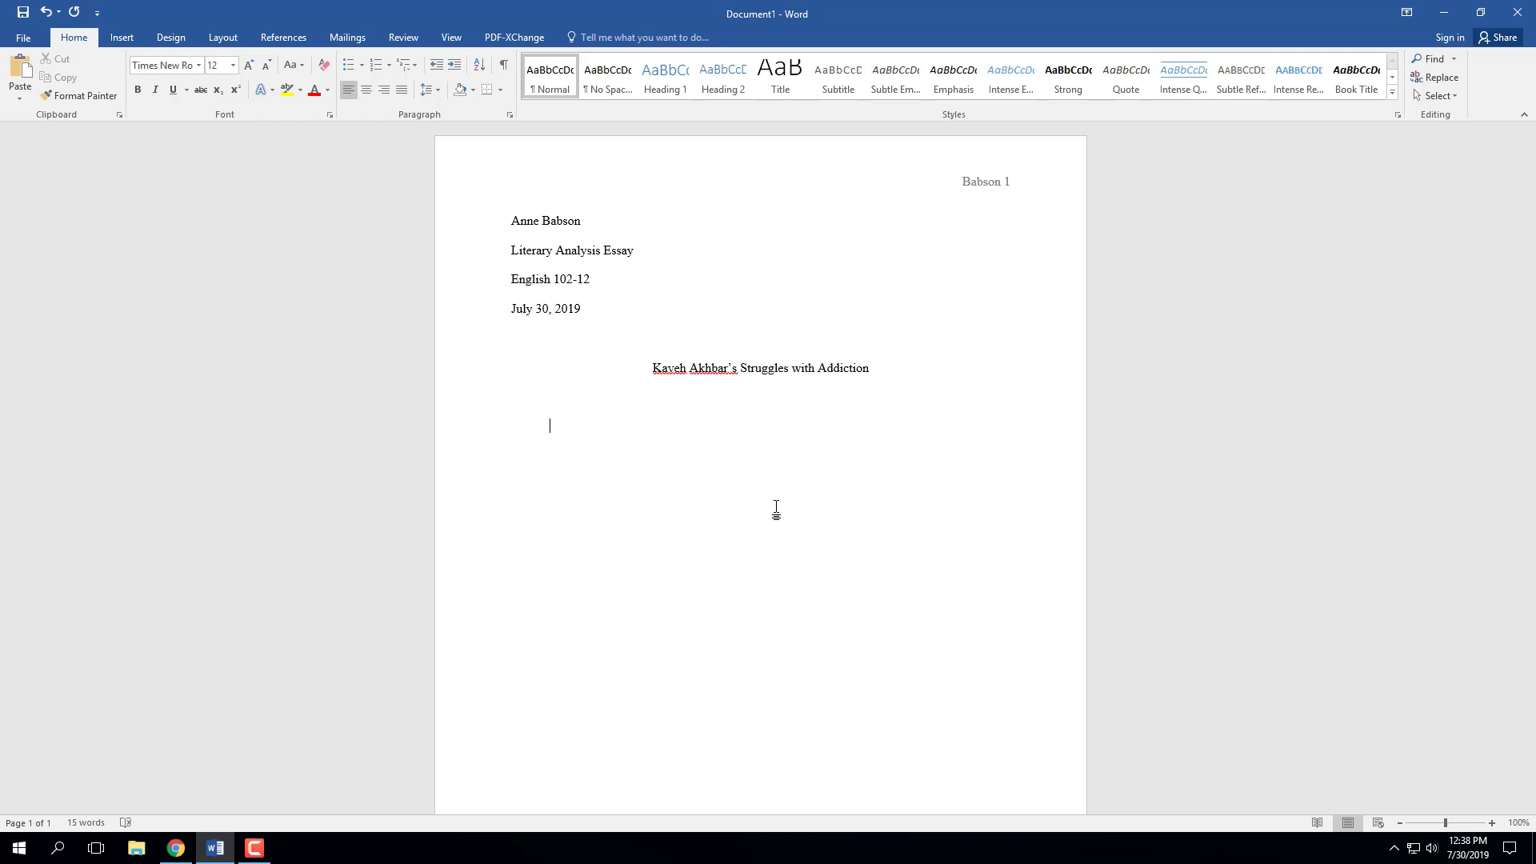
pyautogui.write('asmdweif asdfwqef  asdifdfwawet.')
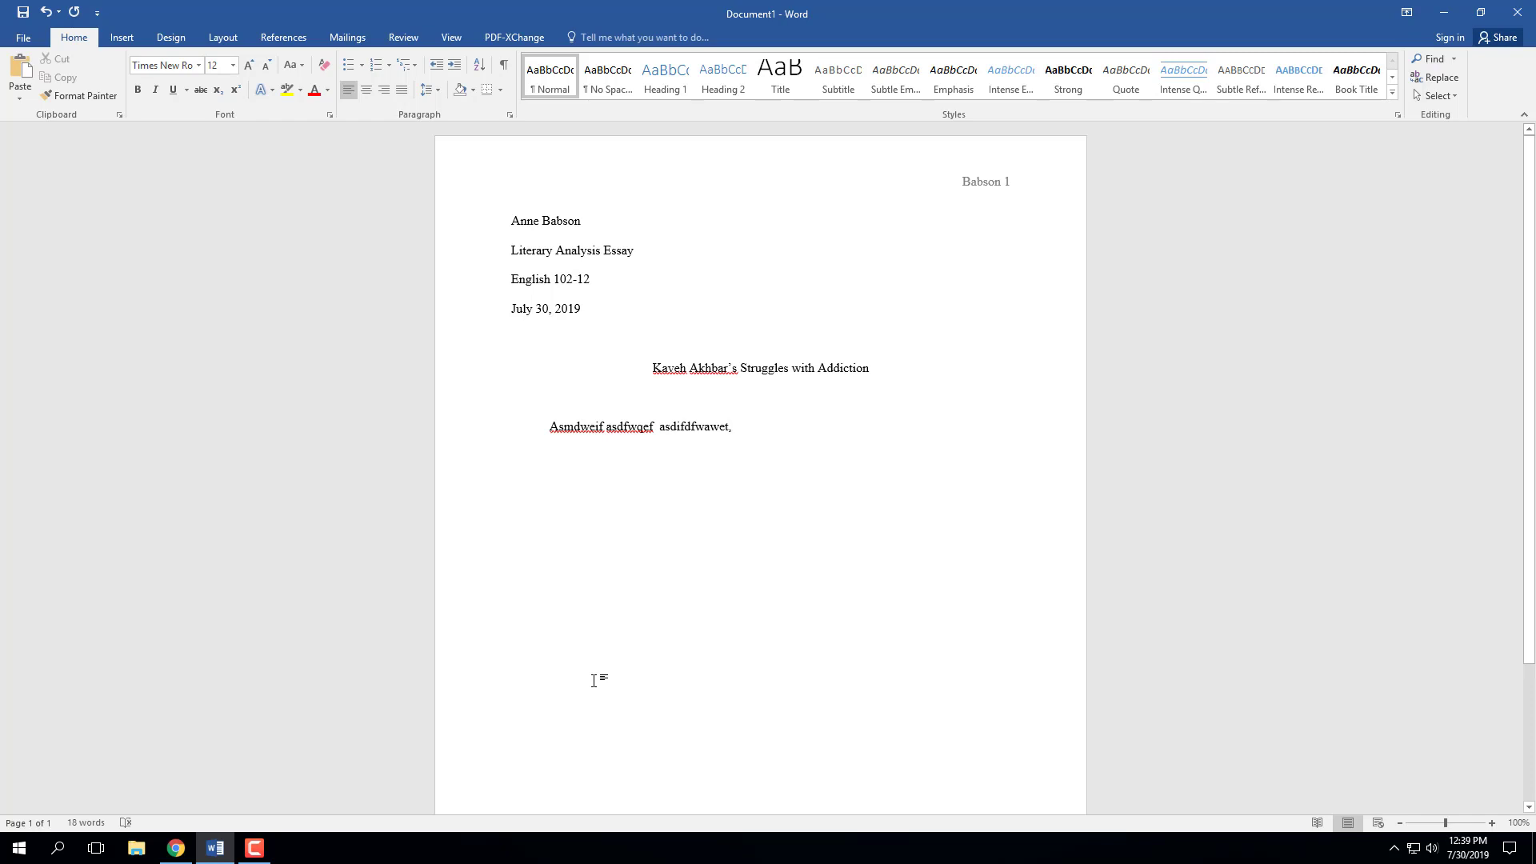
# - Save As to Documents with file name 'Kaveh Akhbar paper', keeping the Word Document type
pyautogui.click(24, 39)
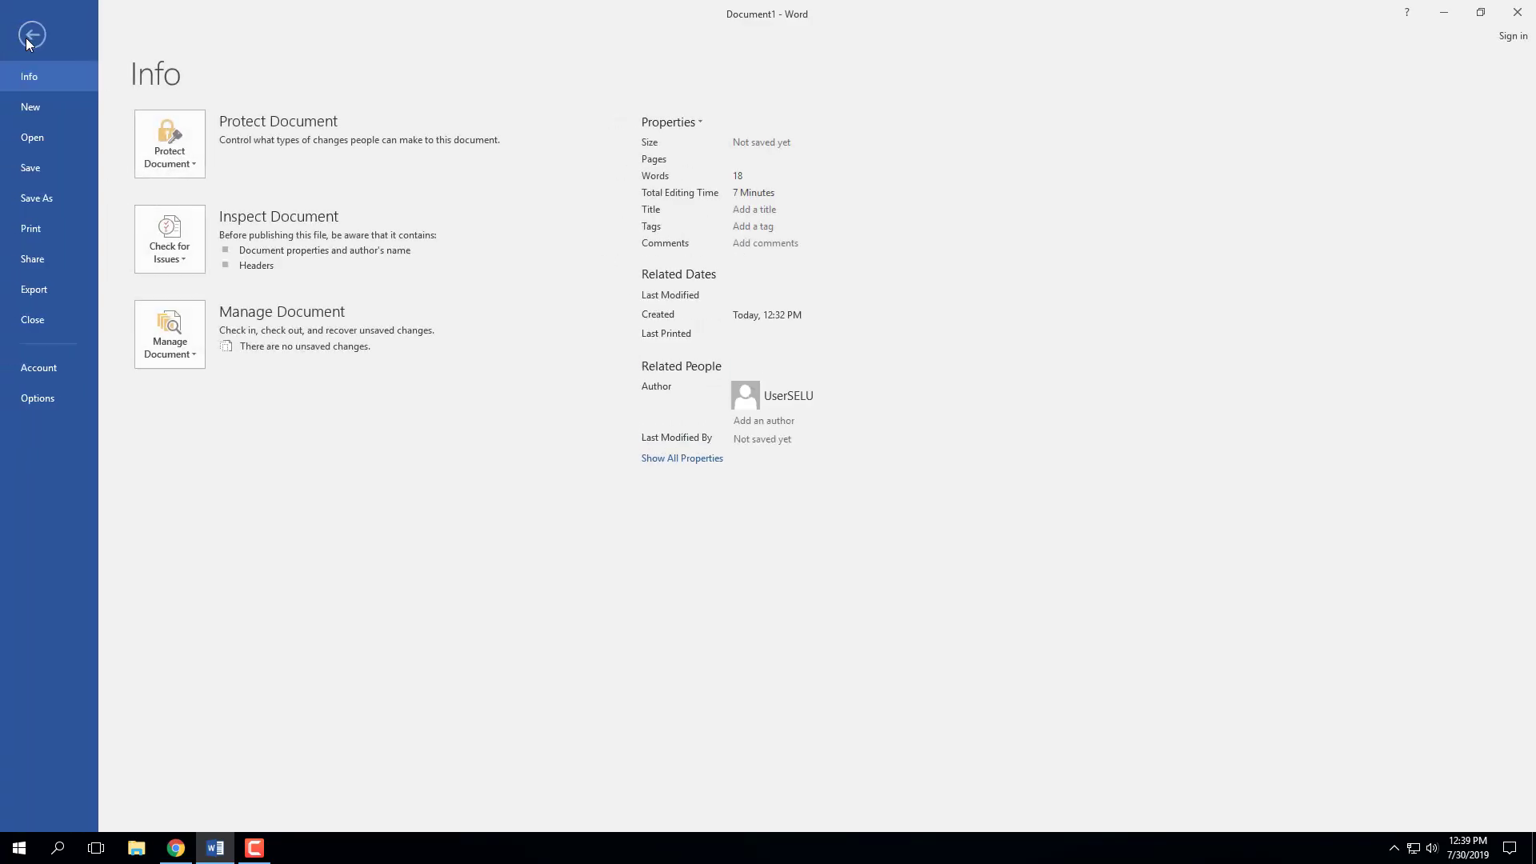
pyautogui.click(26, 198)
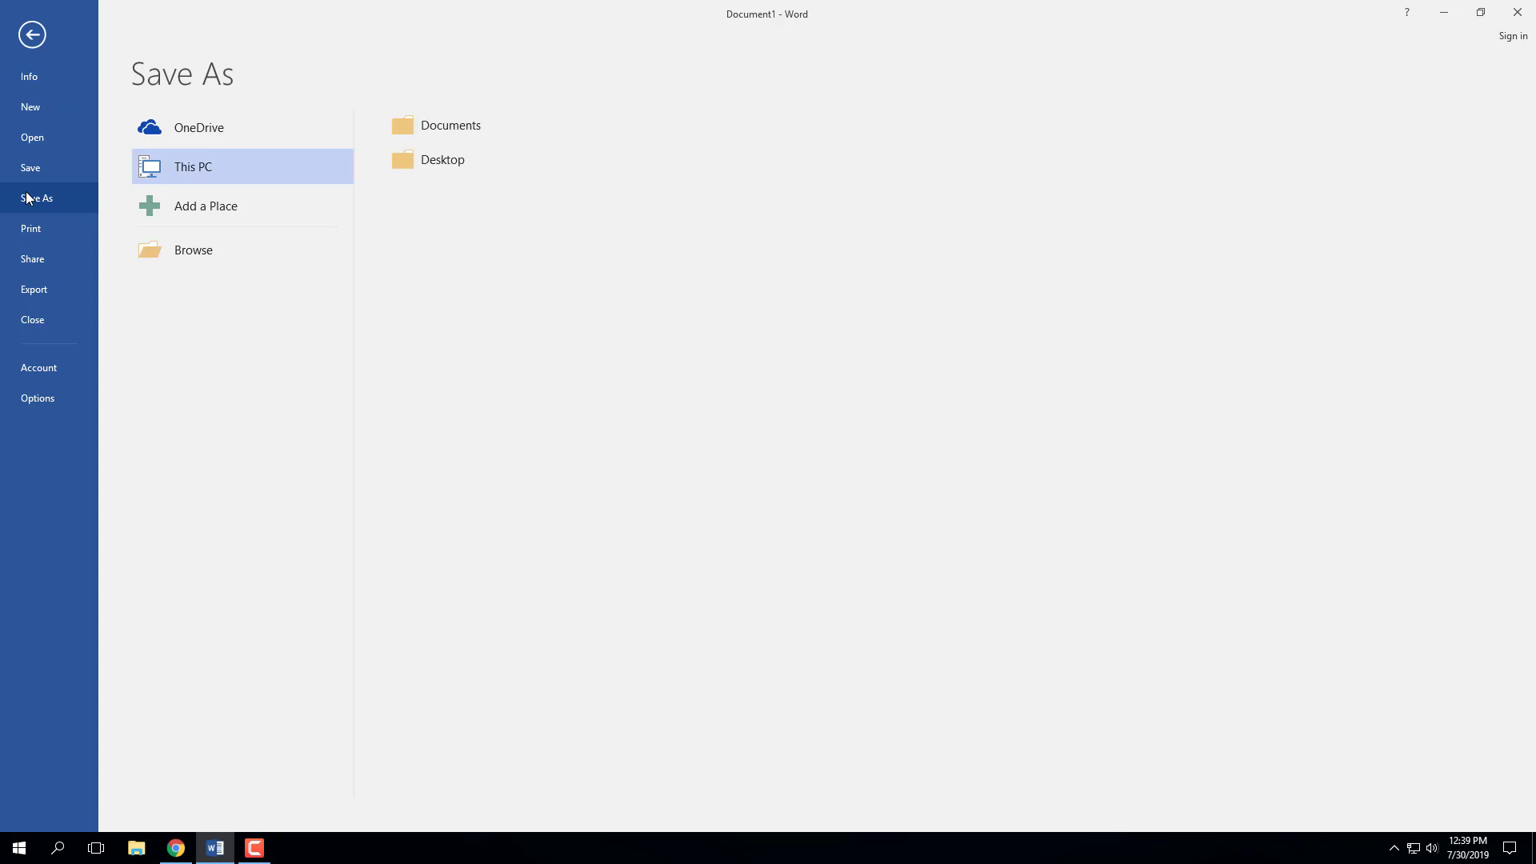
pyautogui.doubleClick(161, 163)
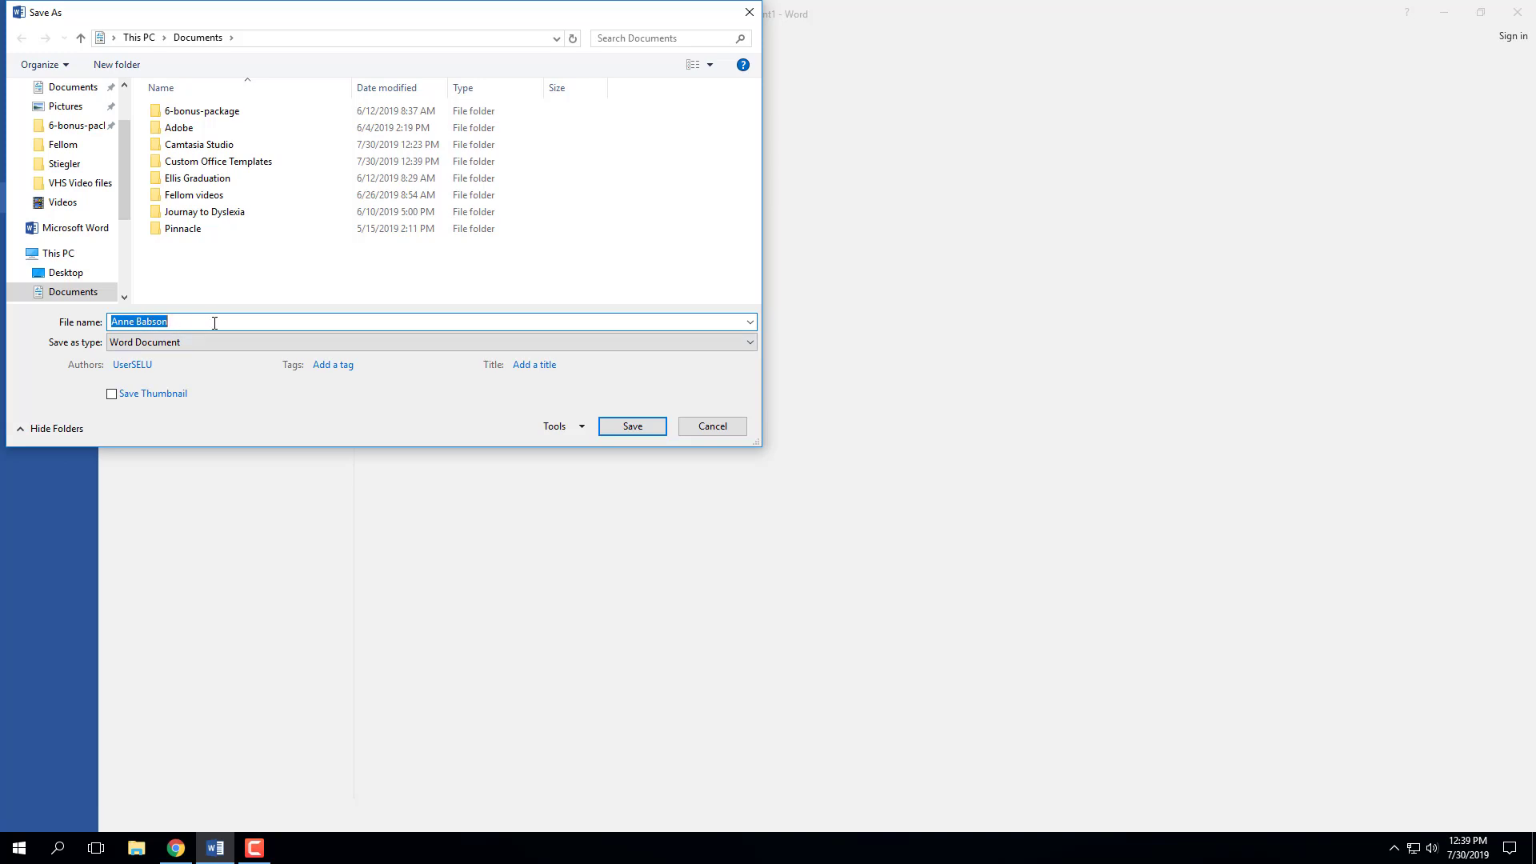
pyautogui.press('BackSpace')
pyautogui.write('Kaveh')
pyautogui.press('BackSpace')
pyautogui.write('Akhbar paper')
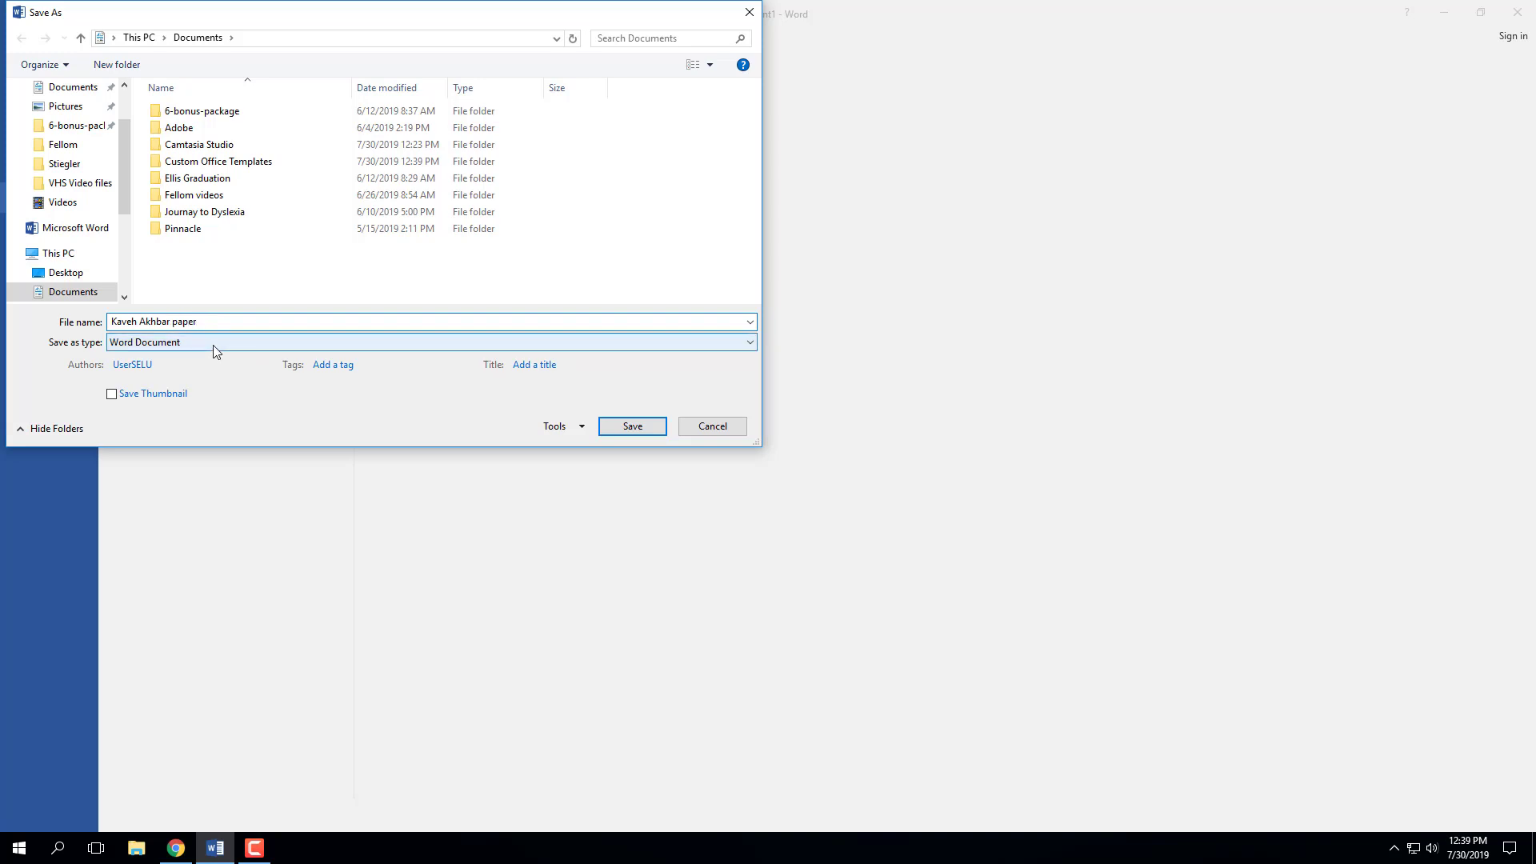
pyautogui.click(213, 344)
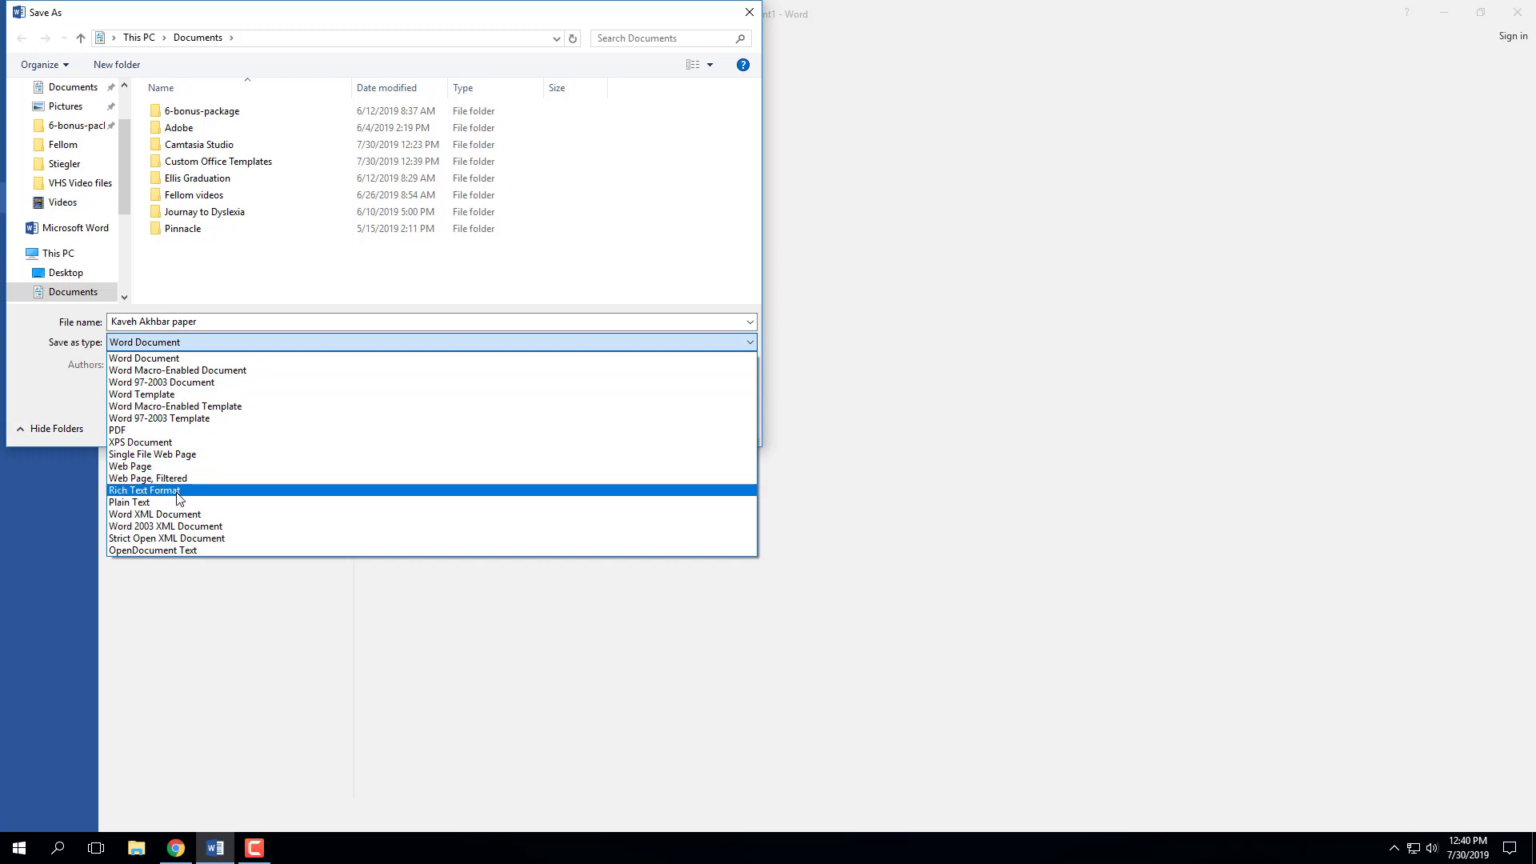
pyautogui.click(28, 380)
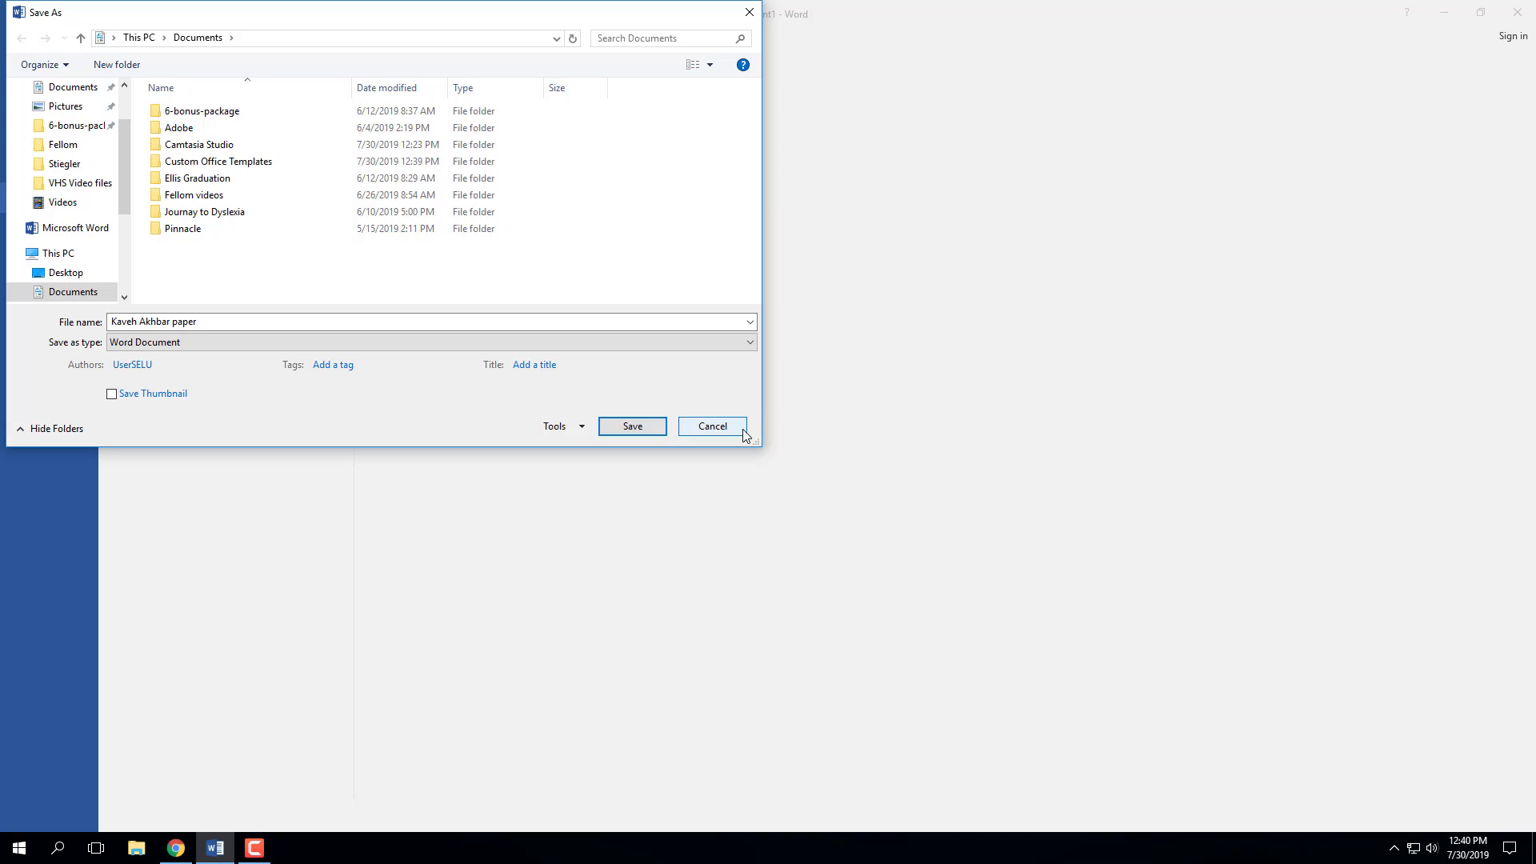
# - Cancel the Save As dialog and go back to the unsaved Document1 essay
pyautogui.click(743, 432)
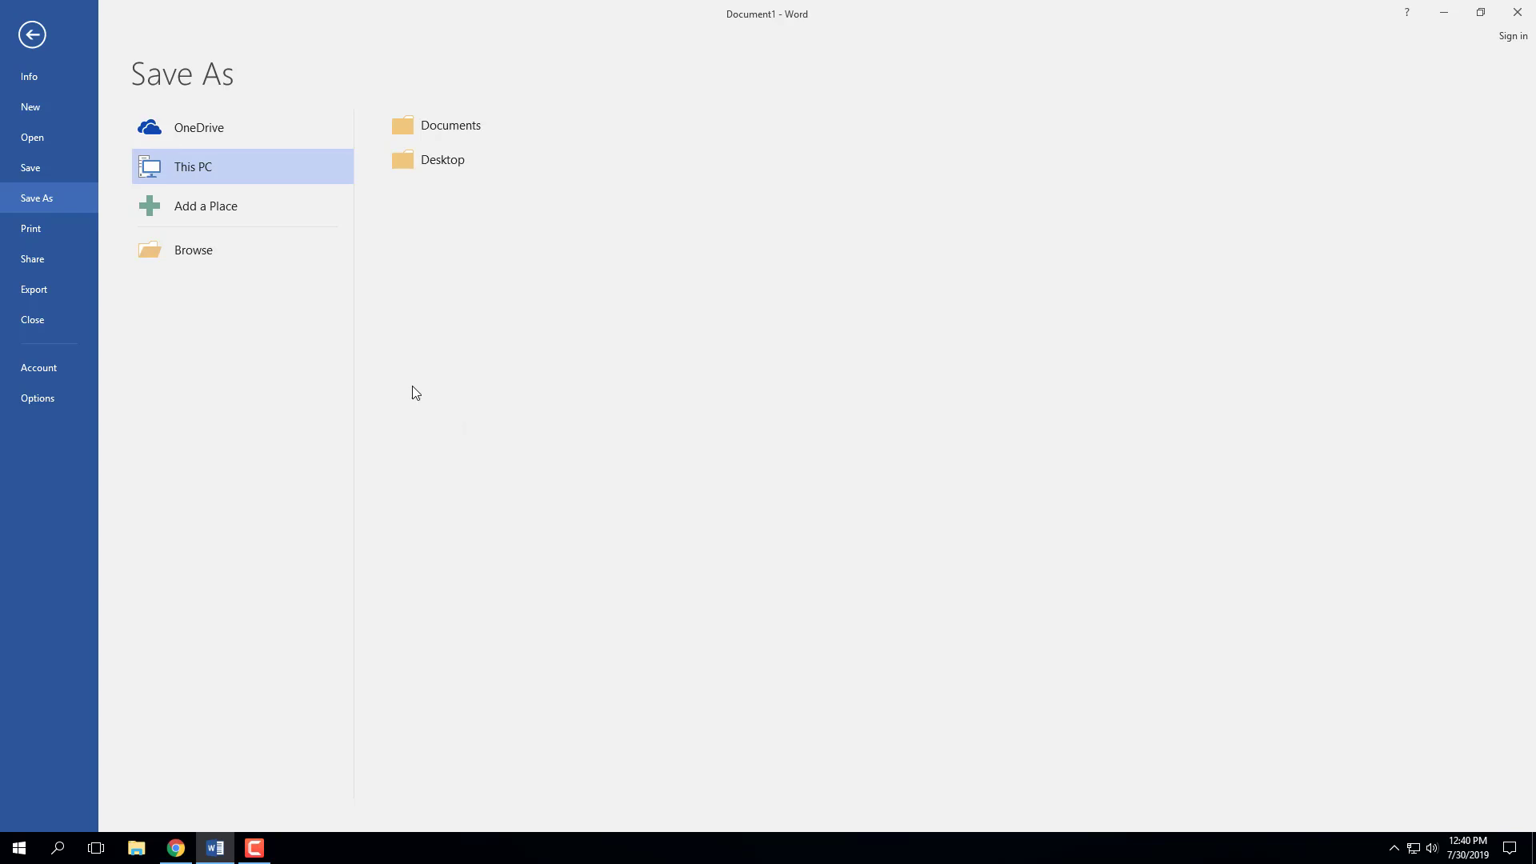
pyautogui.click(31, 36)
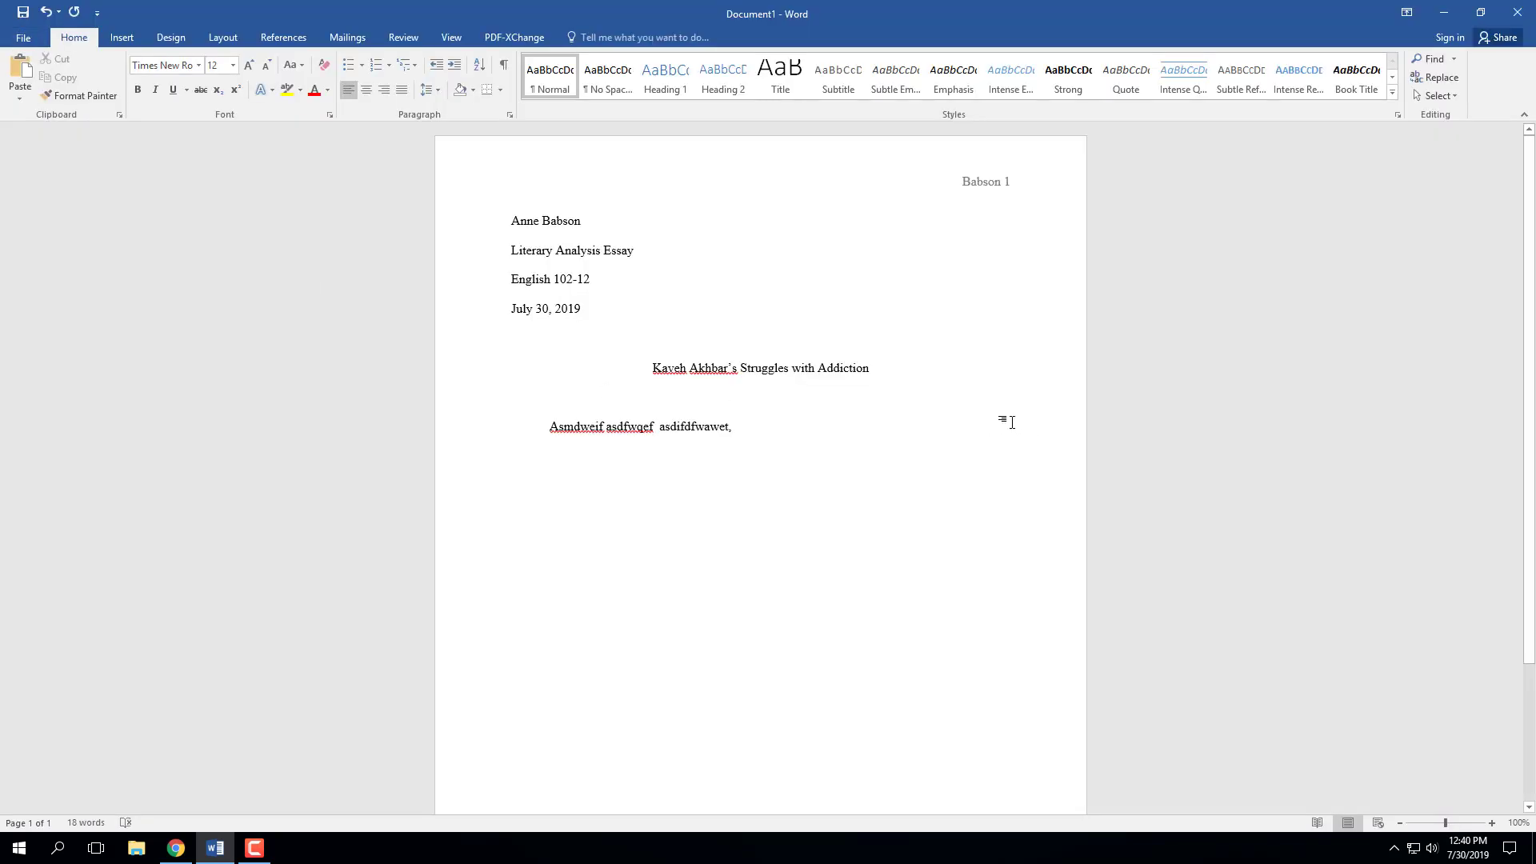